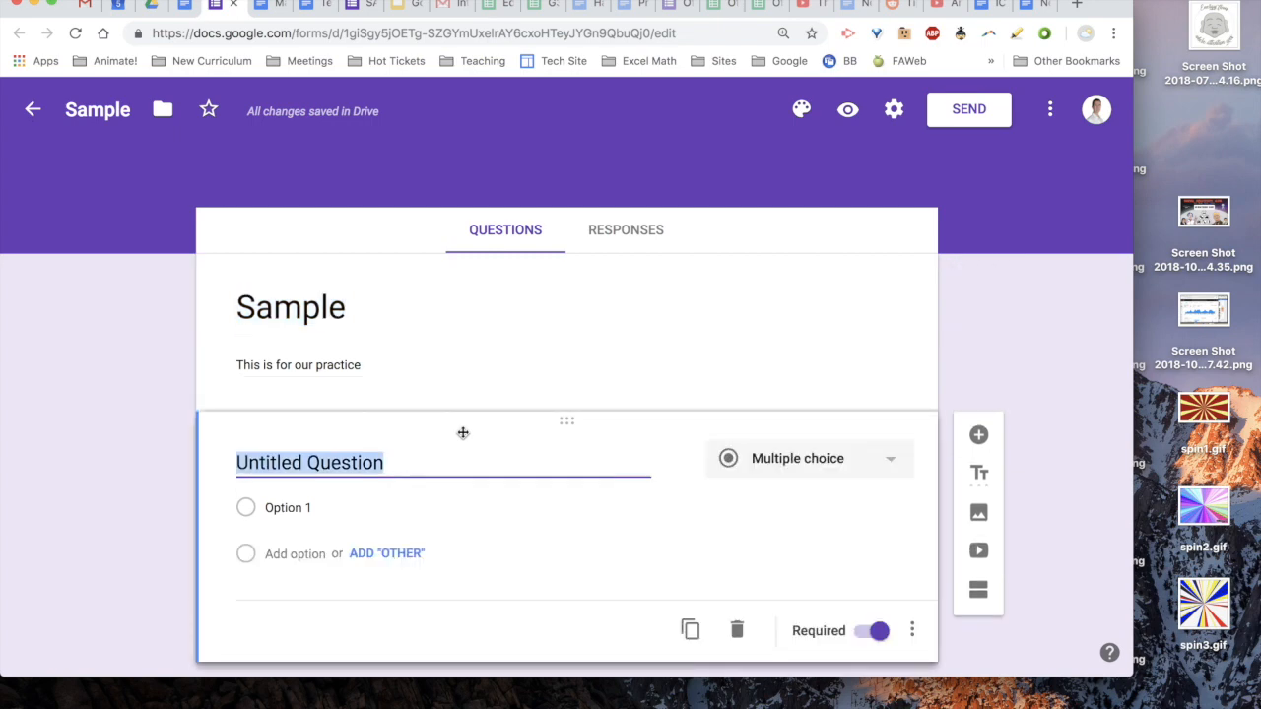
Step: Turn the untitled question into a short-answer question titled "Names"
click(894, 463)
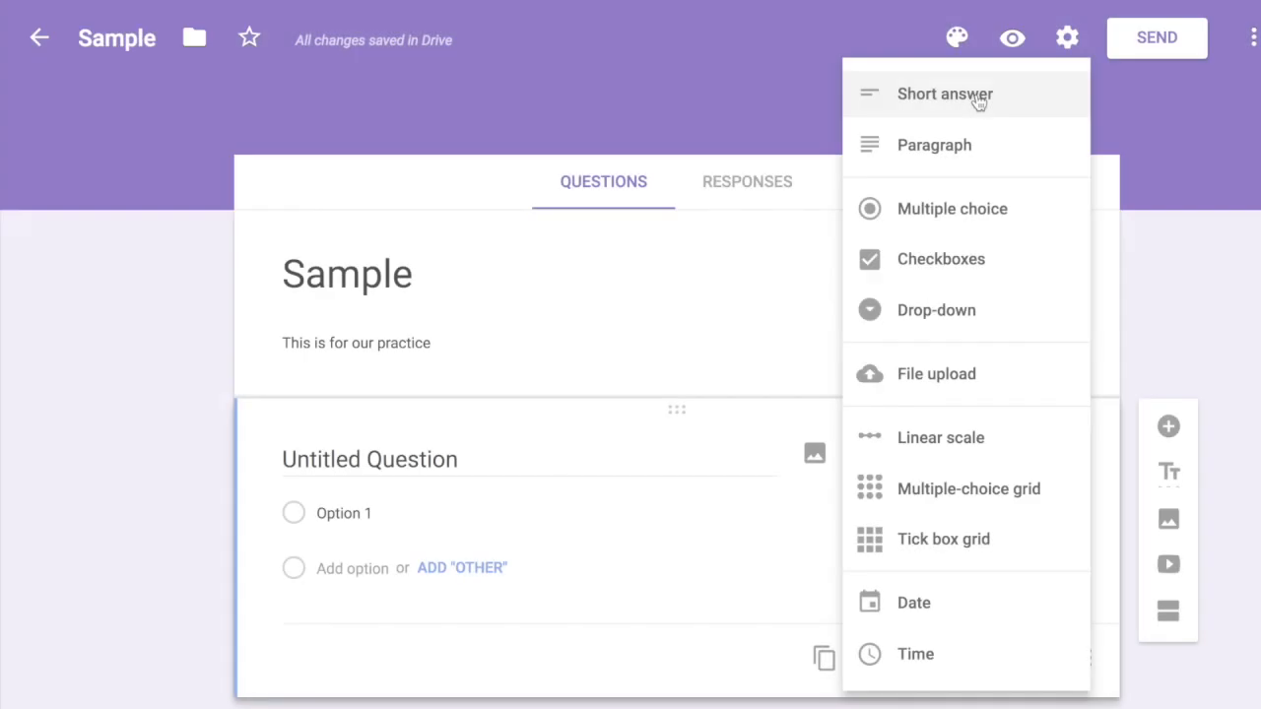
click(978, 102)
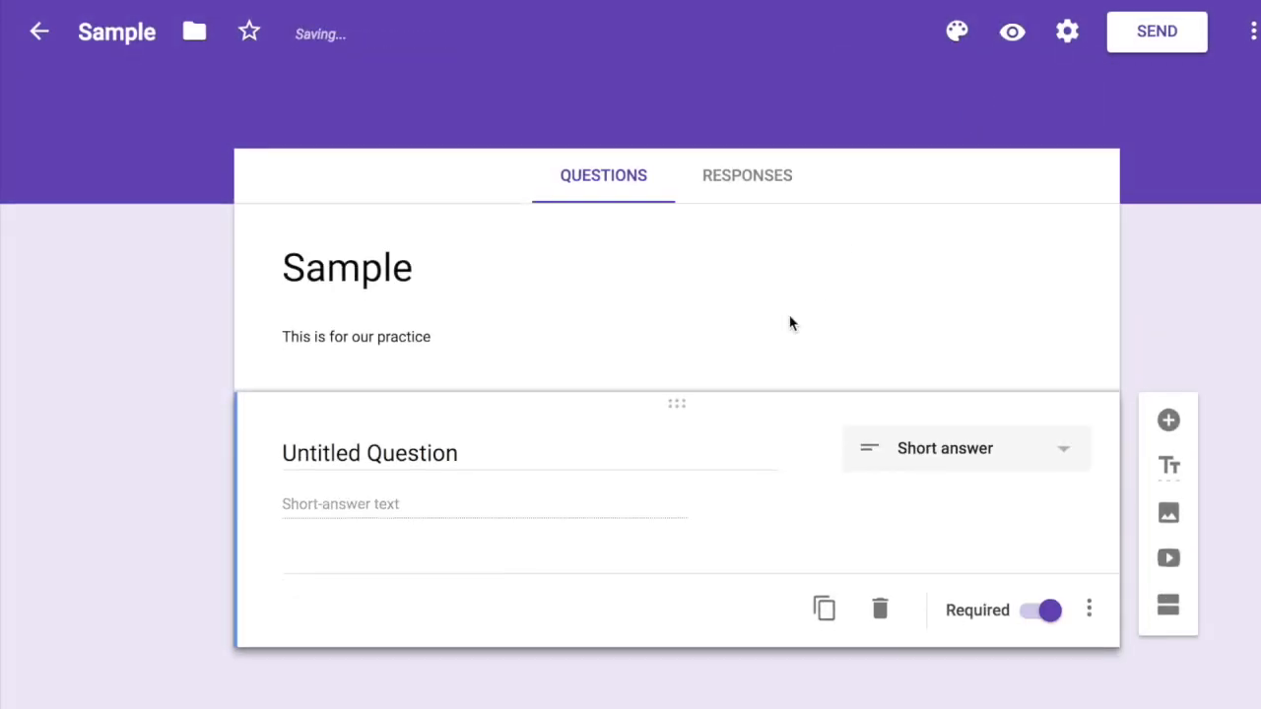
click(456, 447)
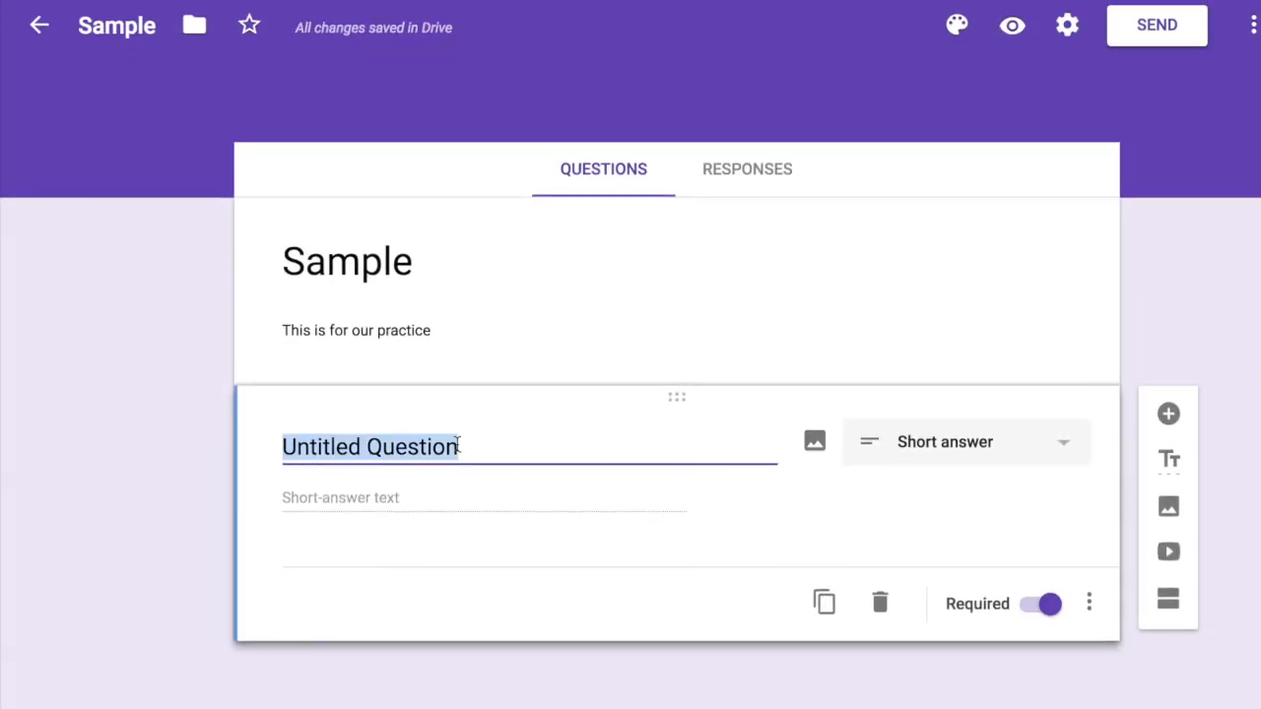
text(Names)
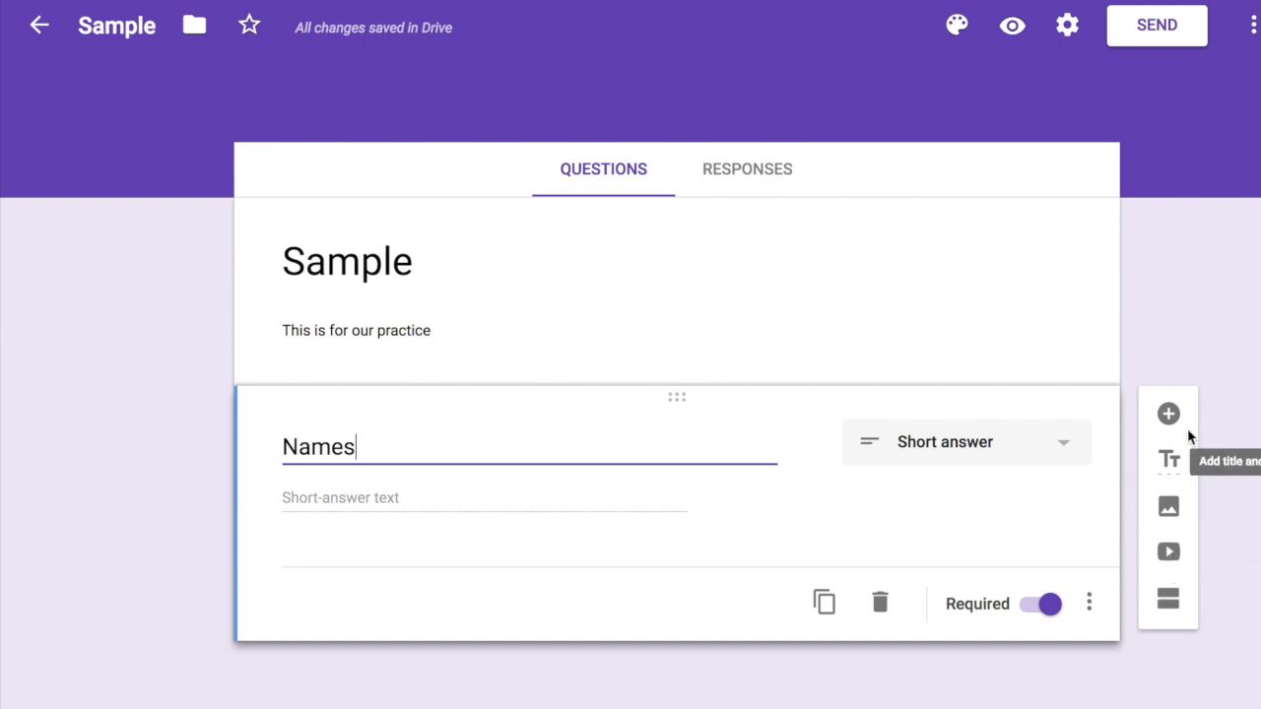
Step: Add a paragraph question reading "Please tell us your experience." and make it optional
click(1168, 415)
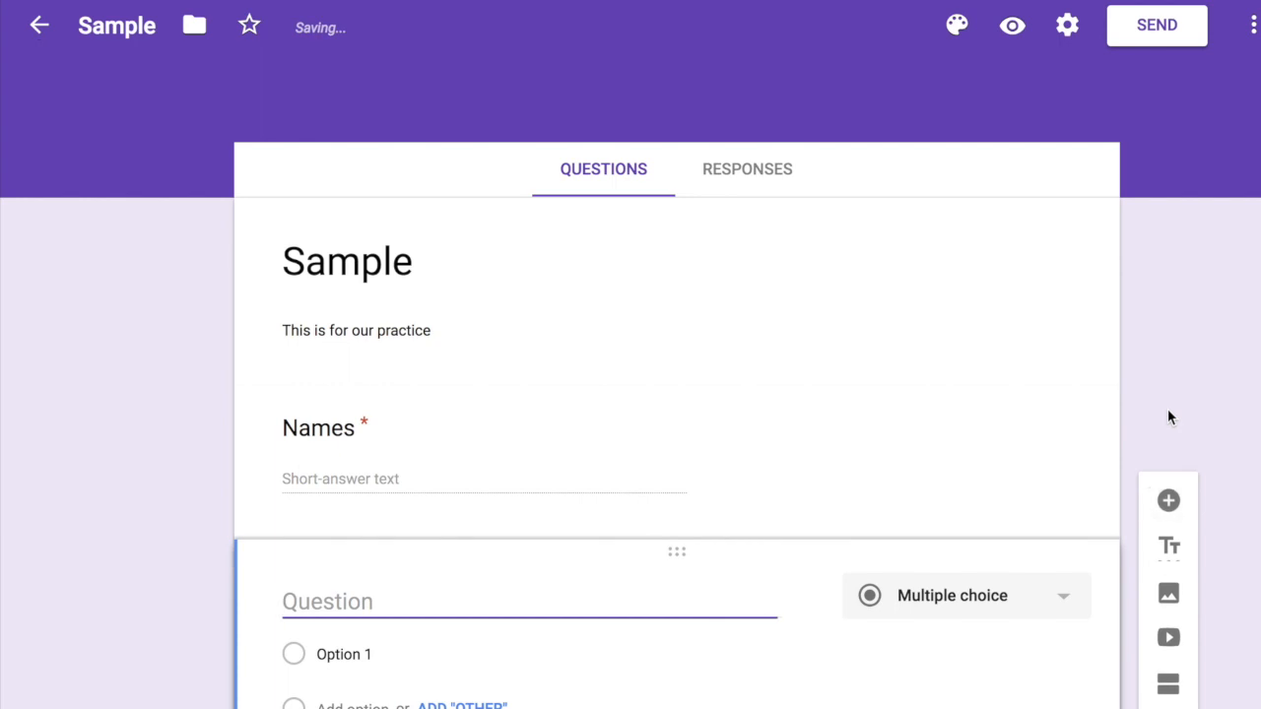
scroll(824, 455, down, 2)
click(948, 406)
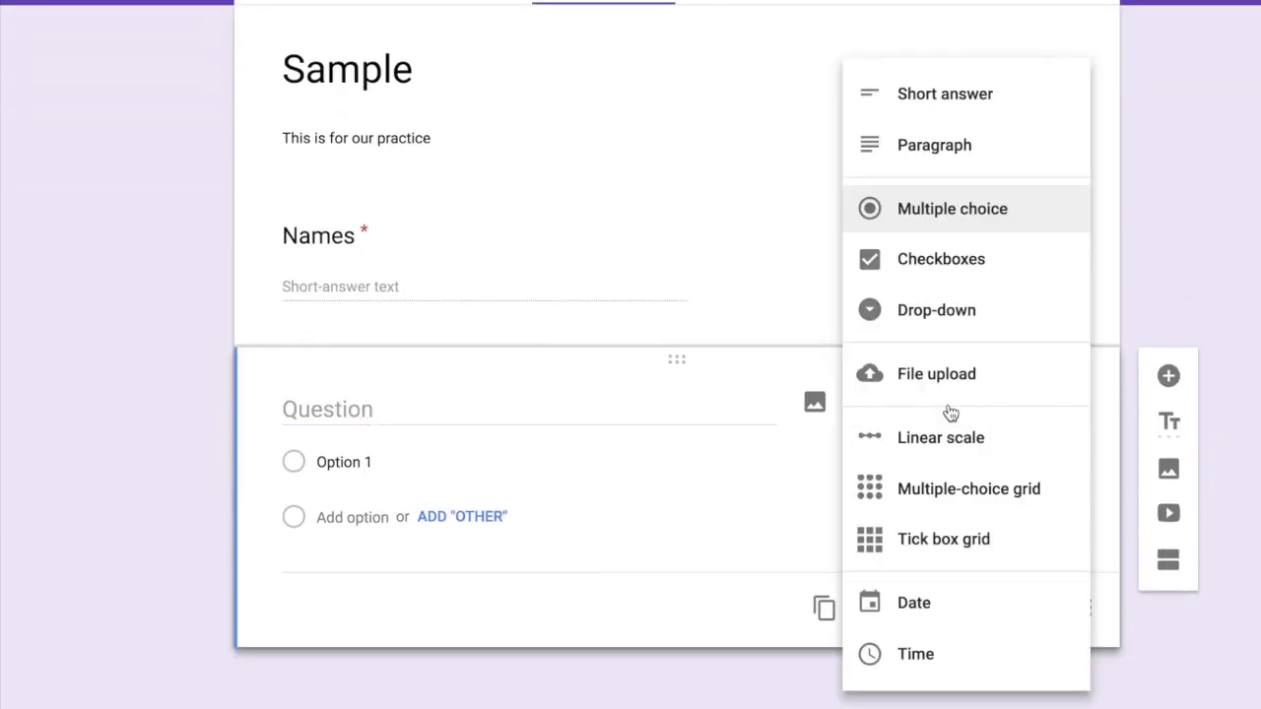
click(952, 155)
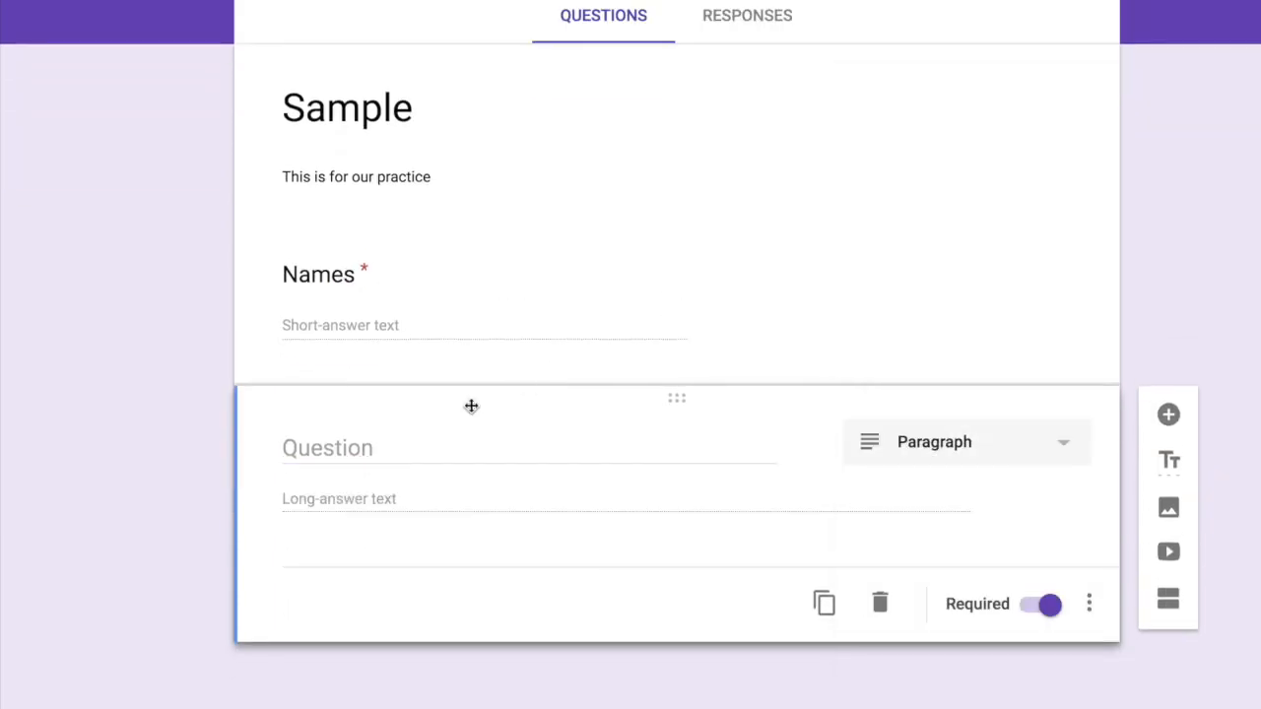
click(445, 451)
text(Plea)
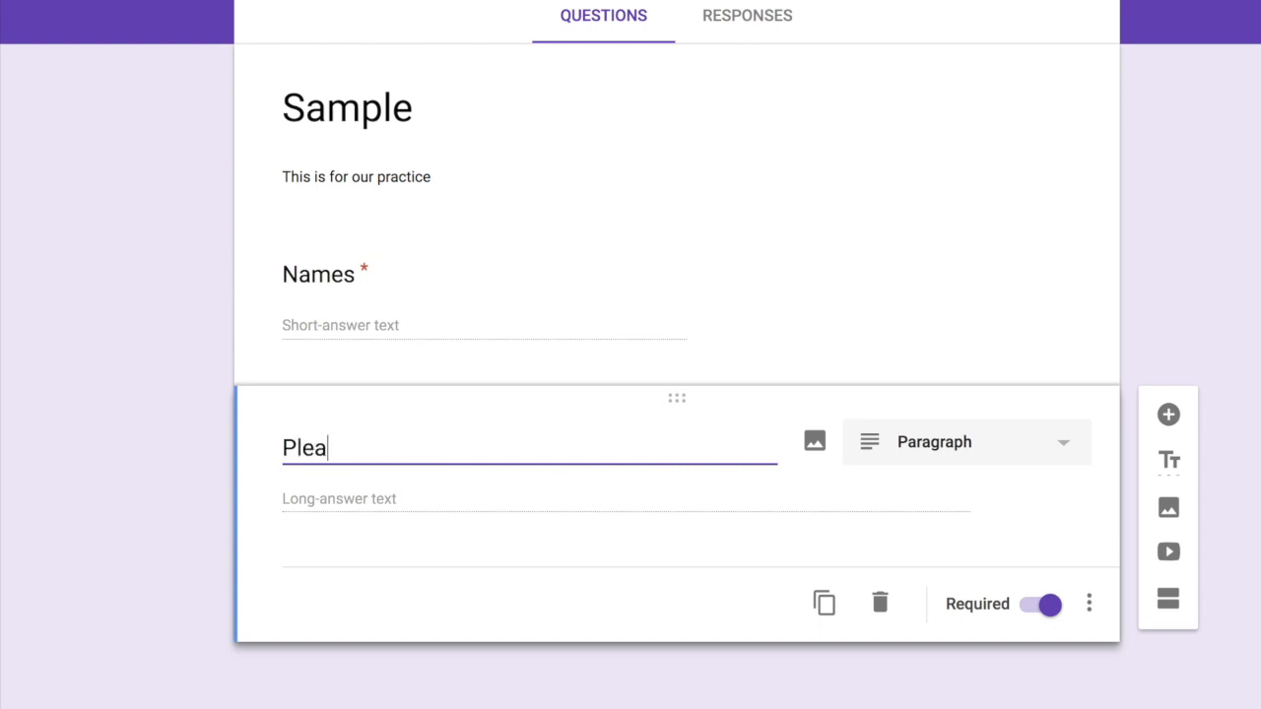
text(se tell us your )
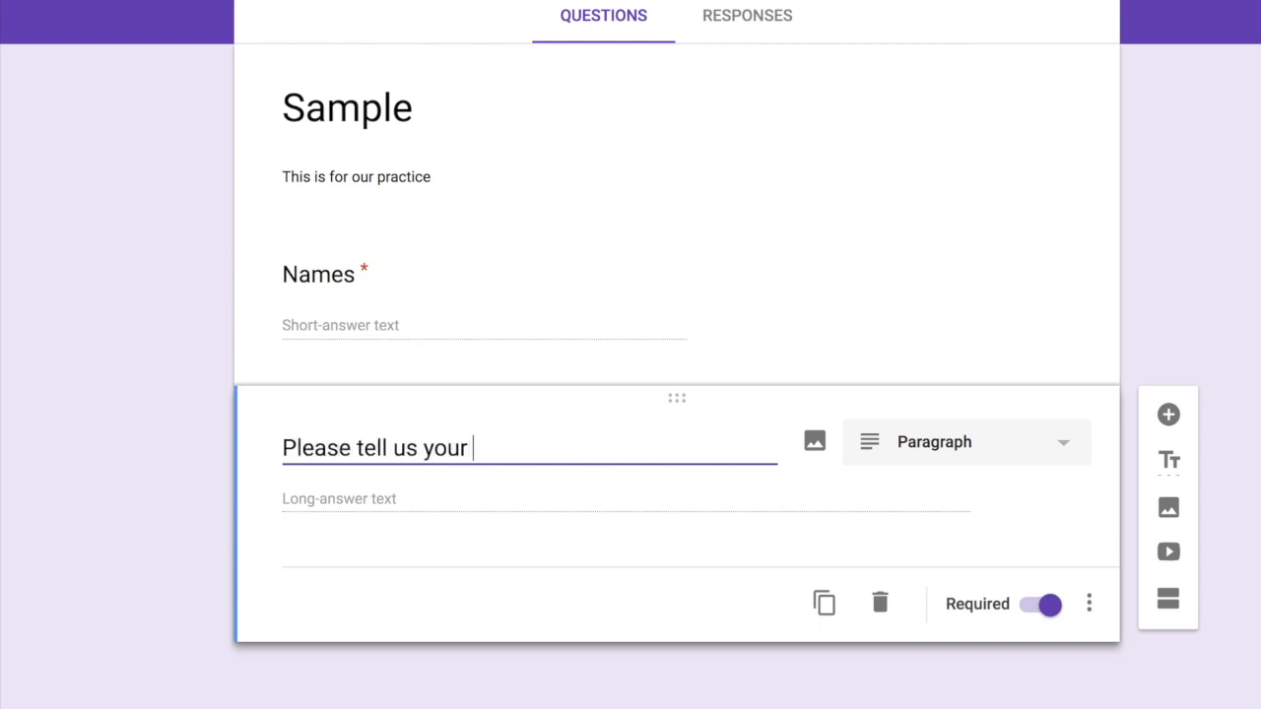
text(experience)
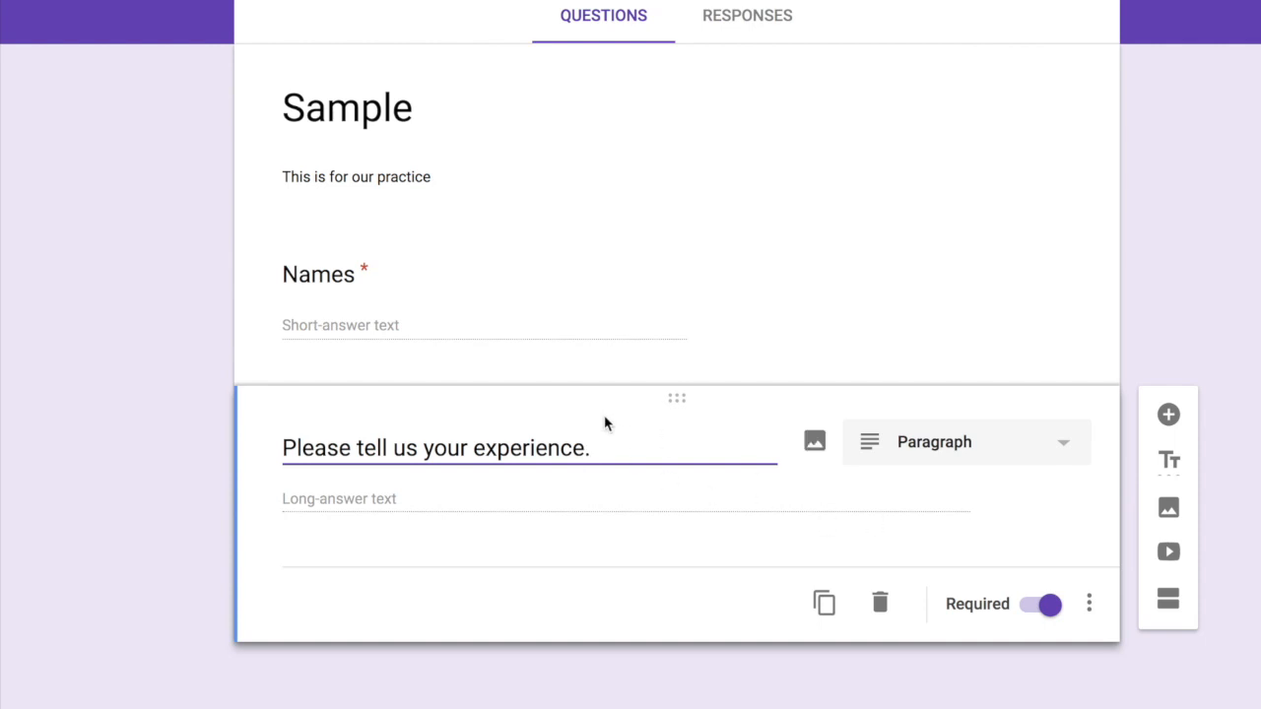
click(1050, 609)
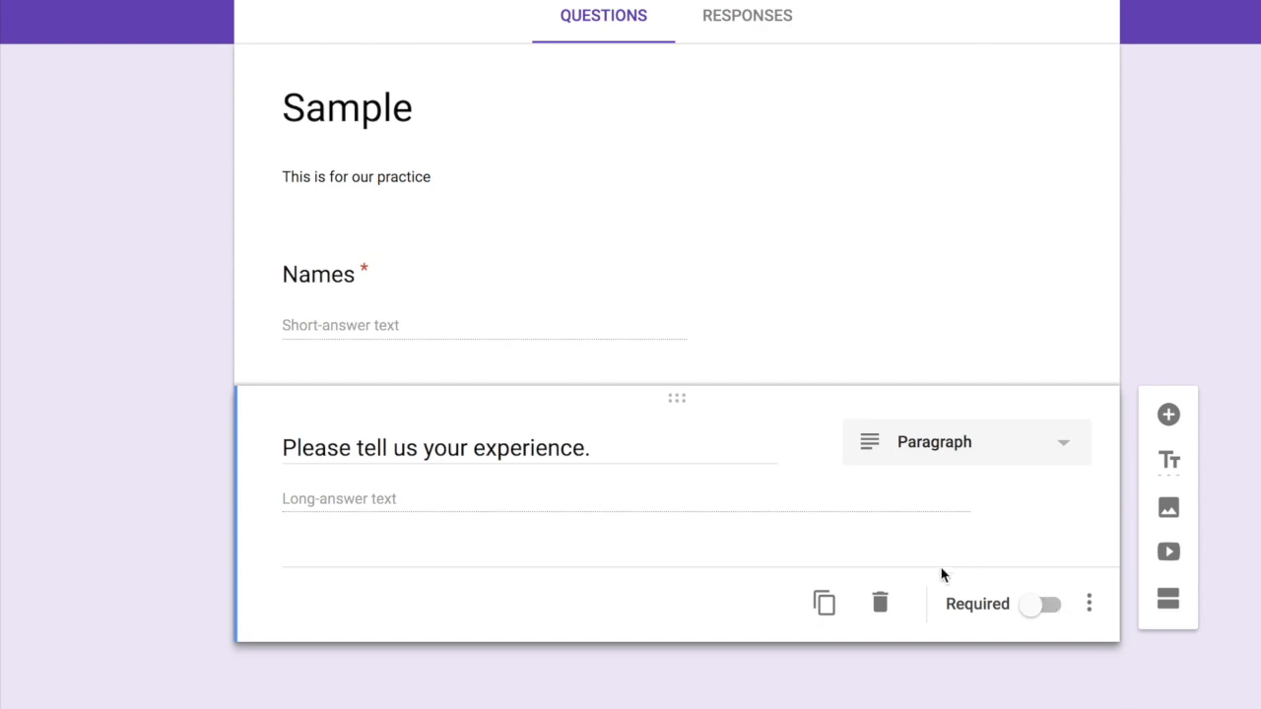
Step: Add a multiple-choice question titled "Which do you prefer?" below the experience question
click(1168, 415)
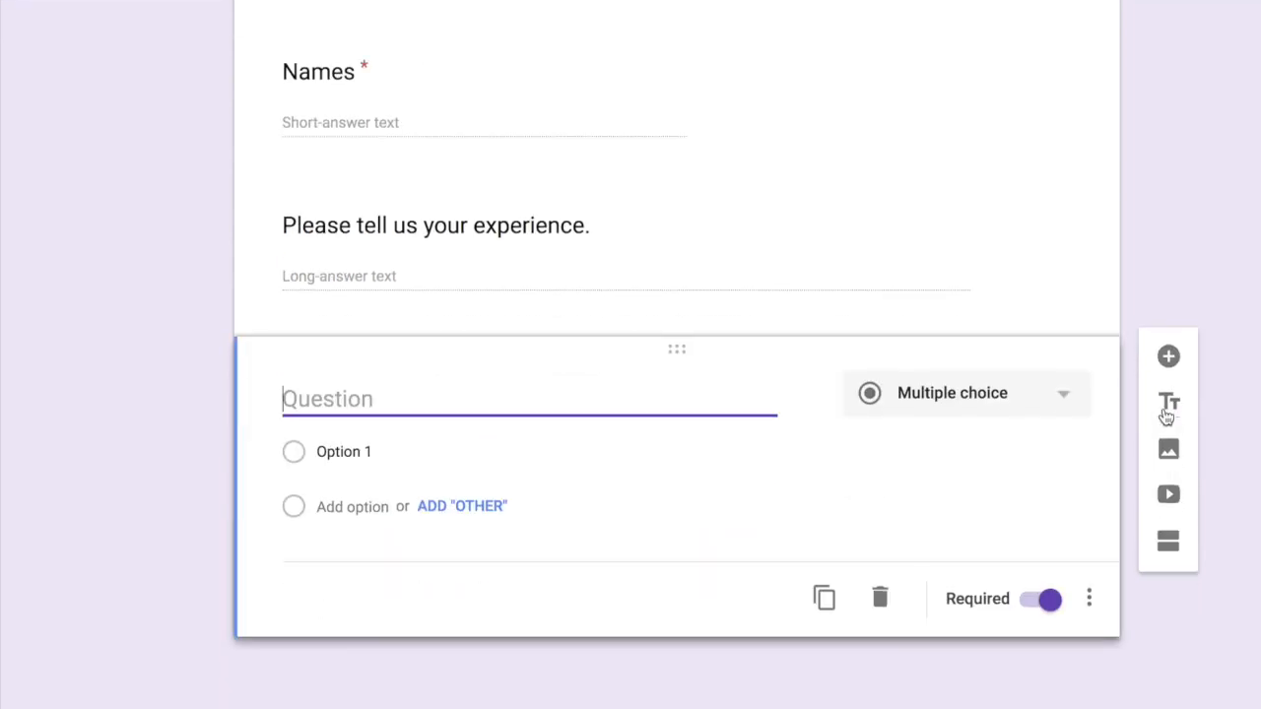
click(1020, 400)
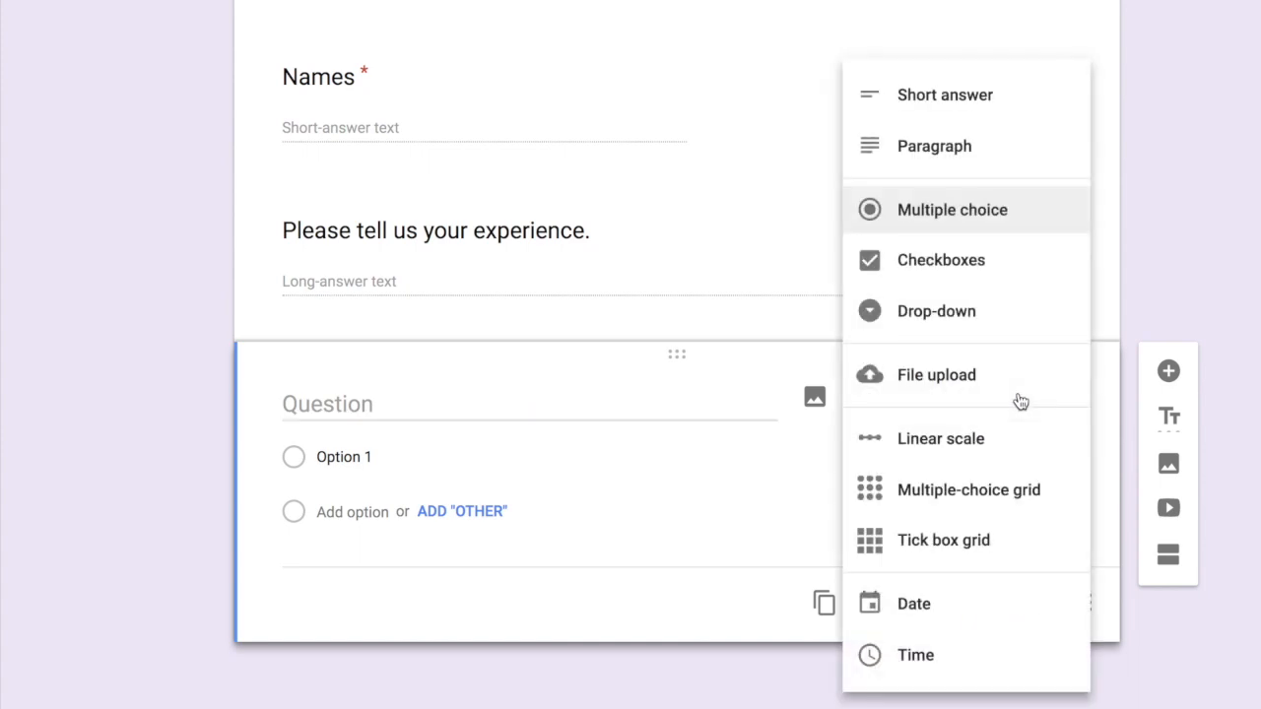
click(970, 208)
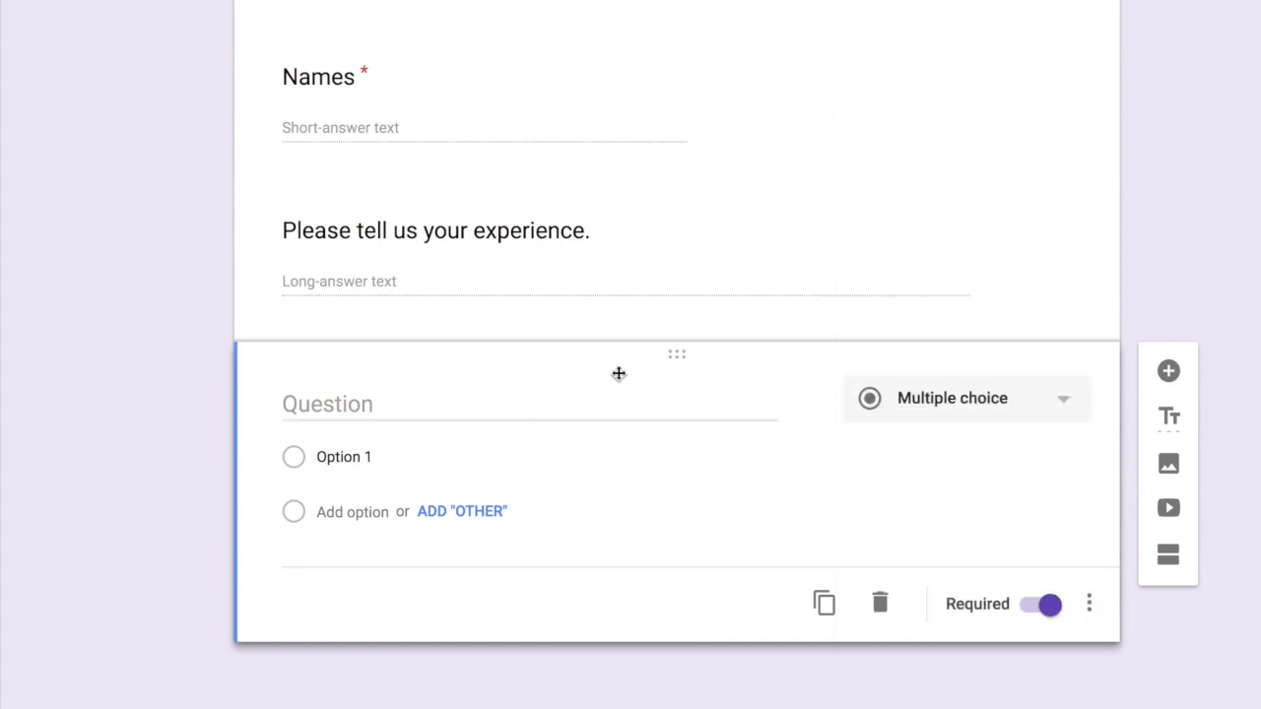
click(593, 404)
text(Which do you oprefer)
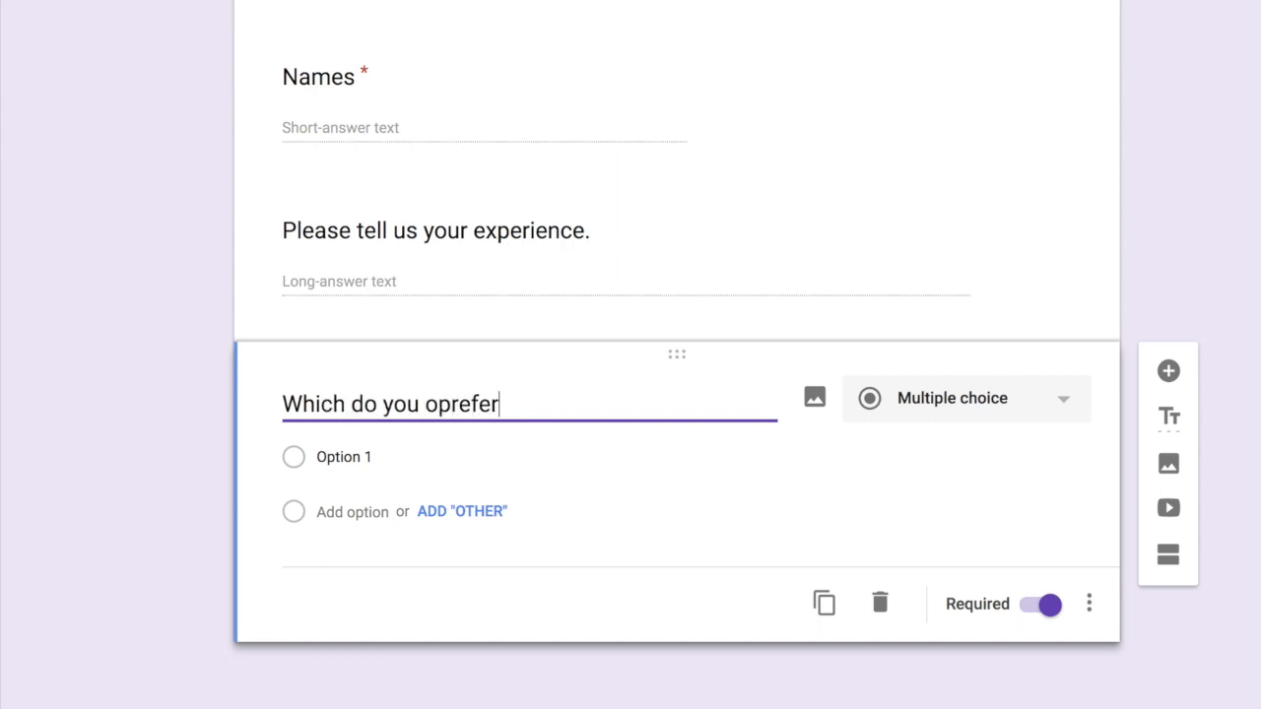
text(?)
click(437, 402)
key(BackSpace)
Step: Give the multiple-choice question the answer options Blue and Red
click(380, 459)
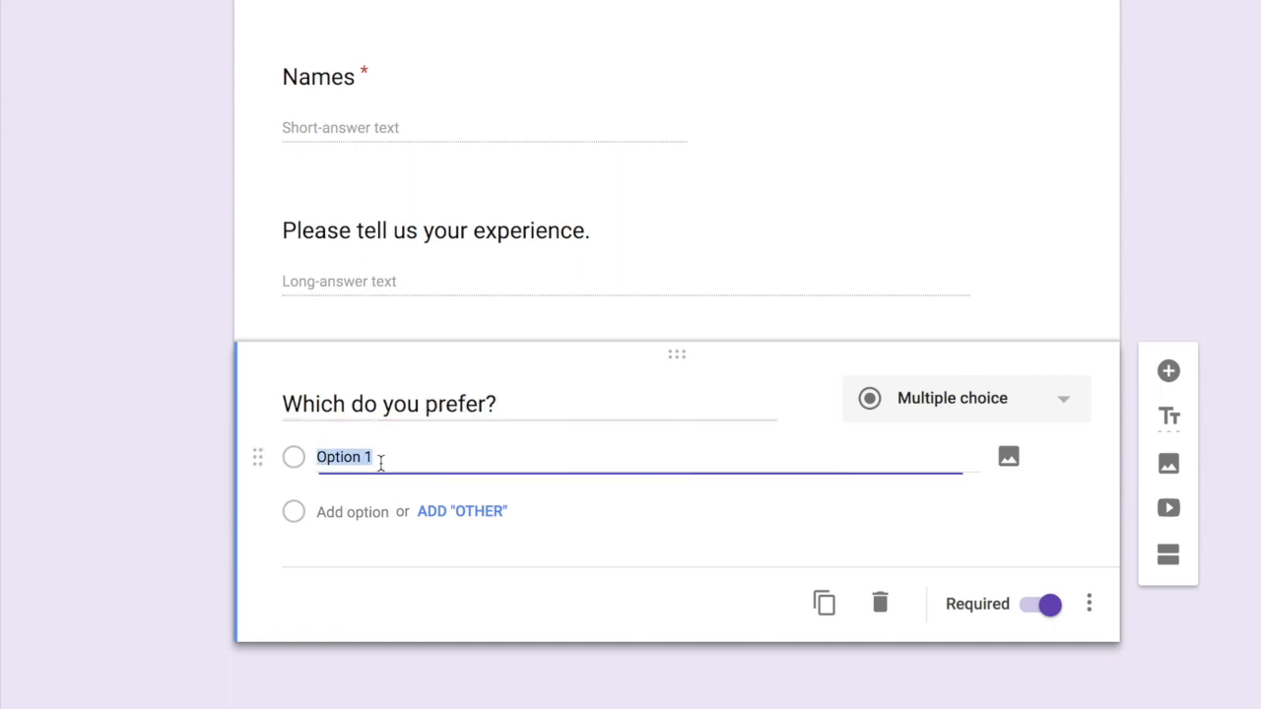
text(Blue)
key(Return)
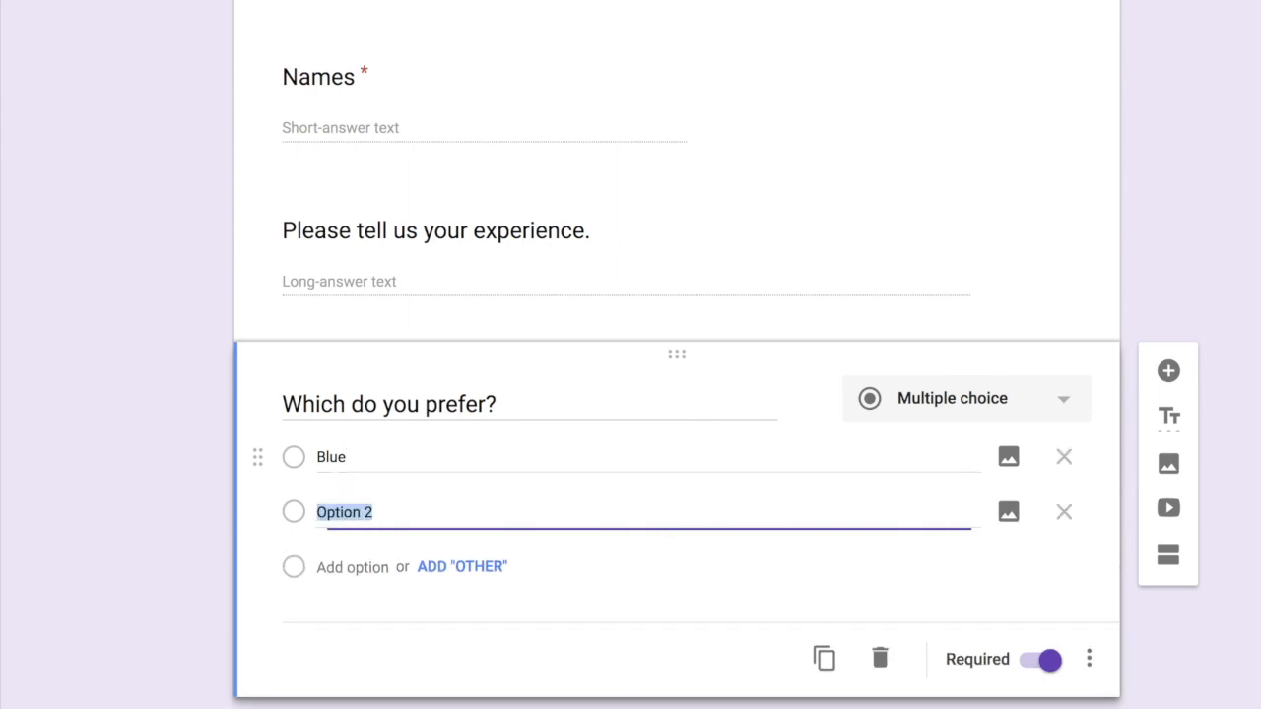
text(Red)
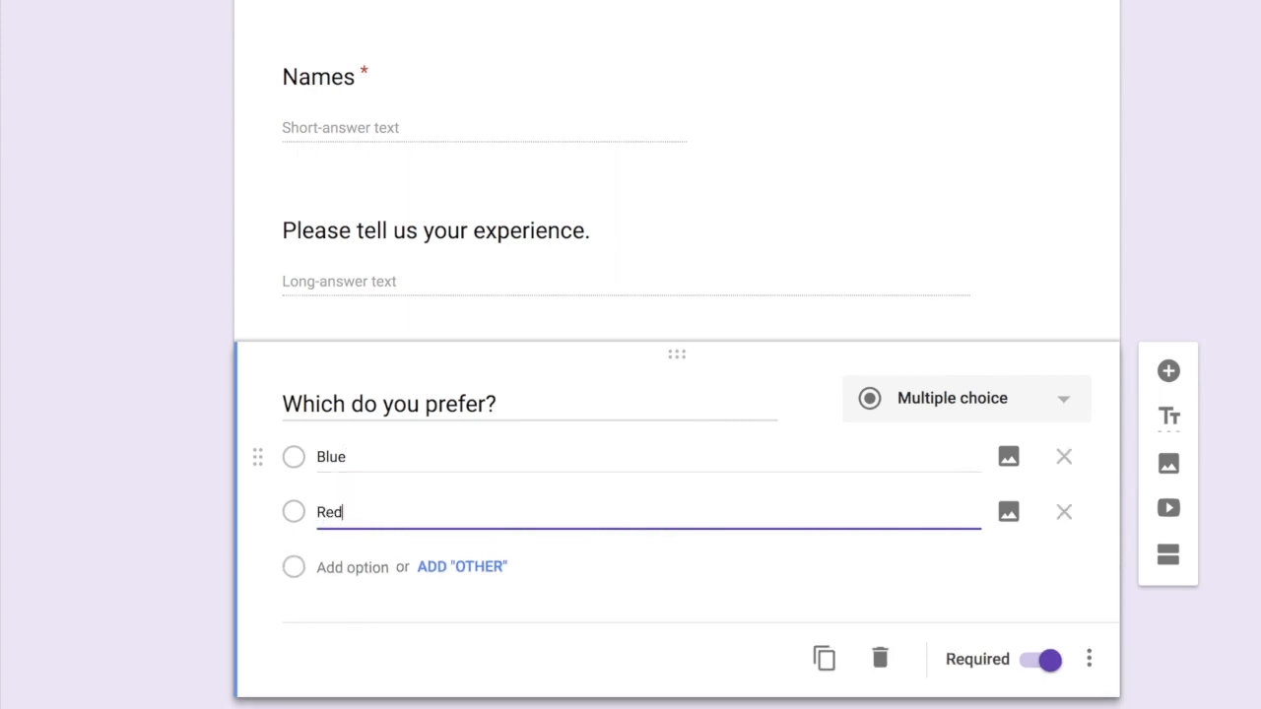
Step: Add a checkboxes question that reuses the title "Which do you prefer?" copied from the multiple-choice question
scroll(677, 504, down, 1)
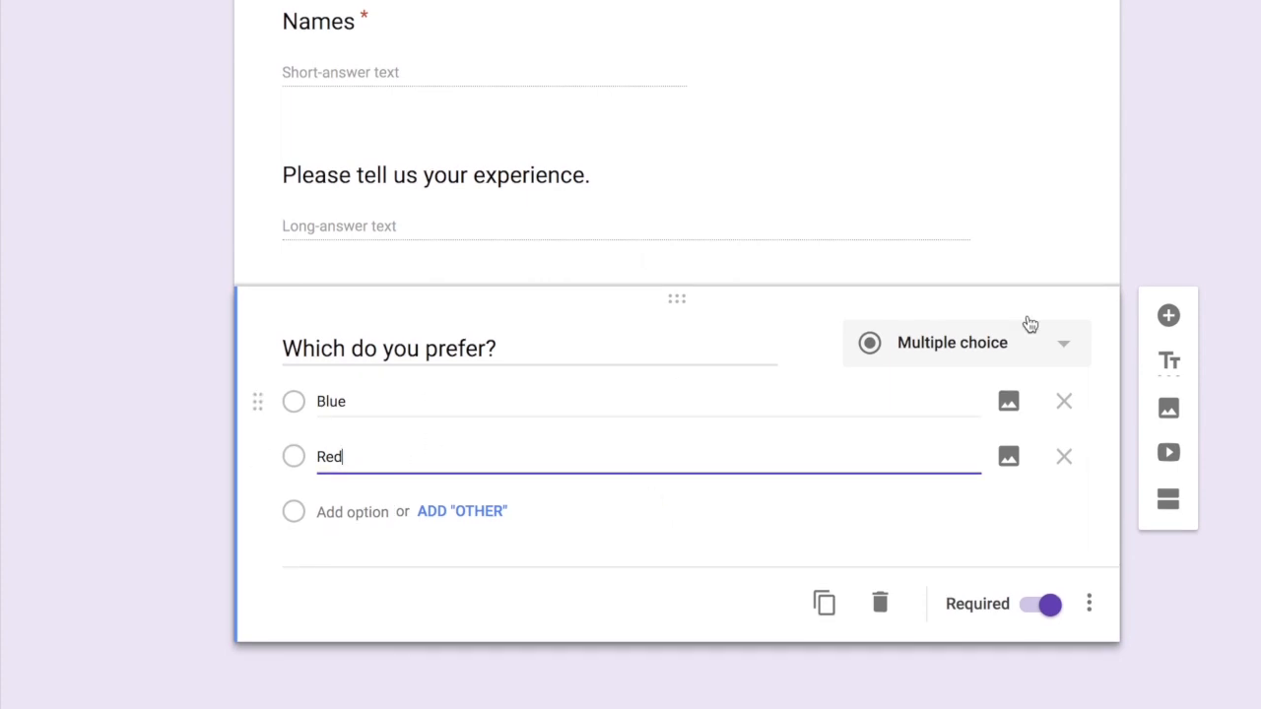
click(1167, 316)
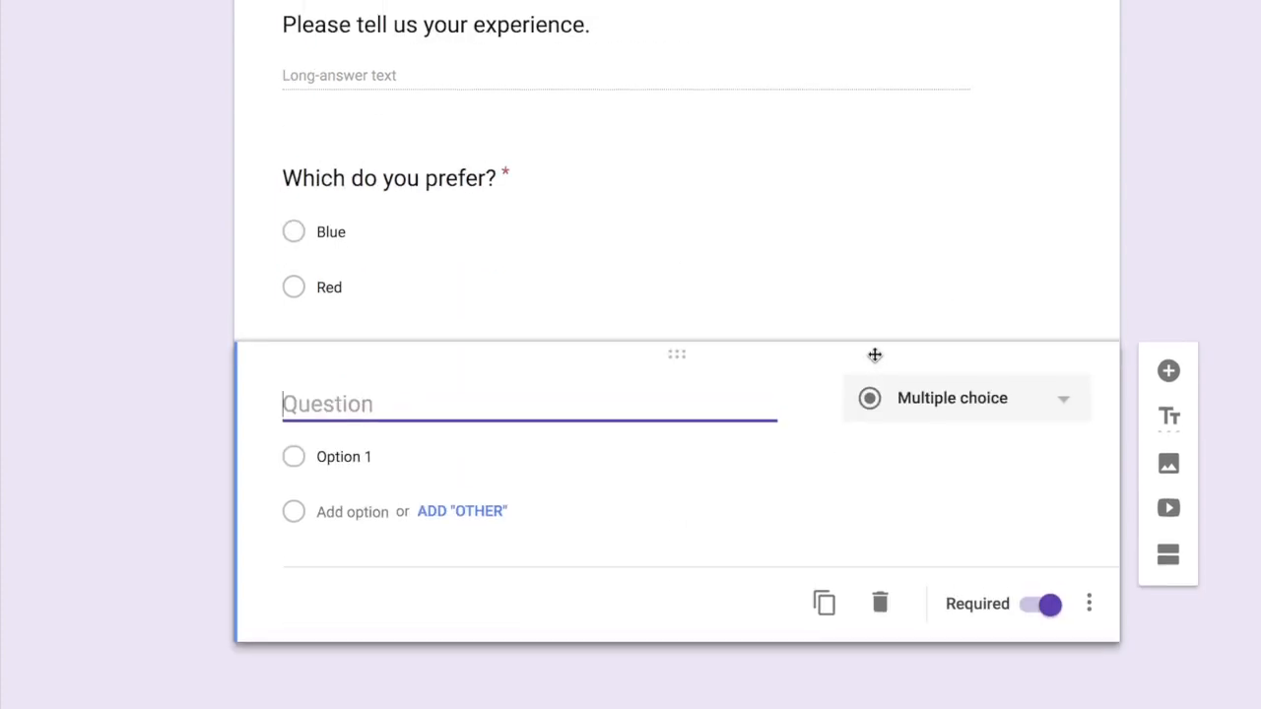
click(430, 177)
click(425, 196)
key(ctrl+c)
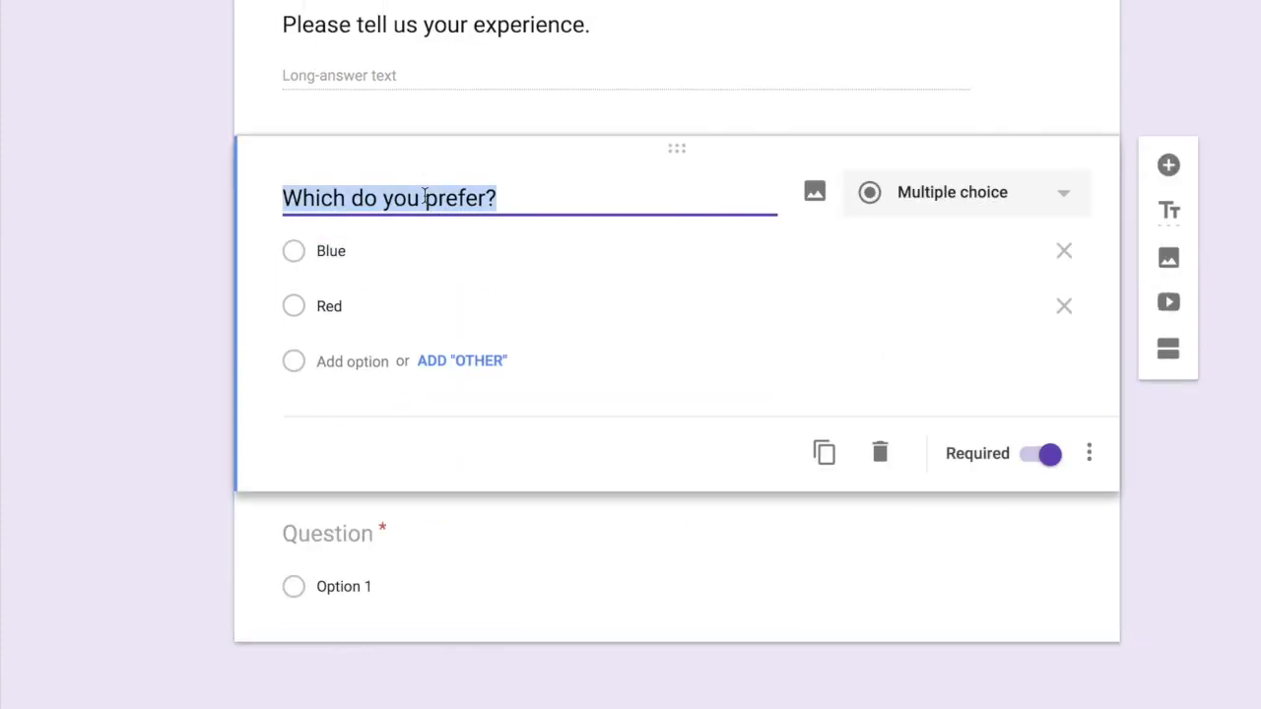
click(359, 544)
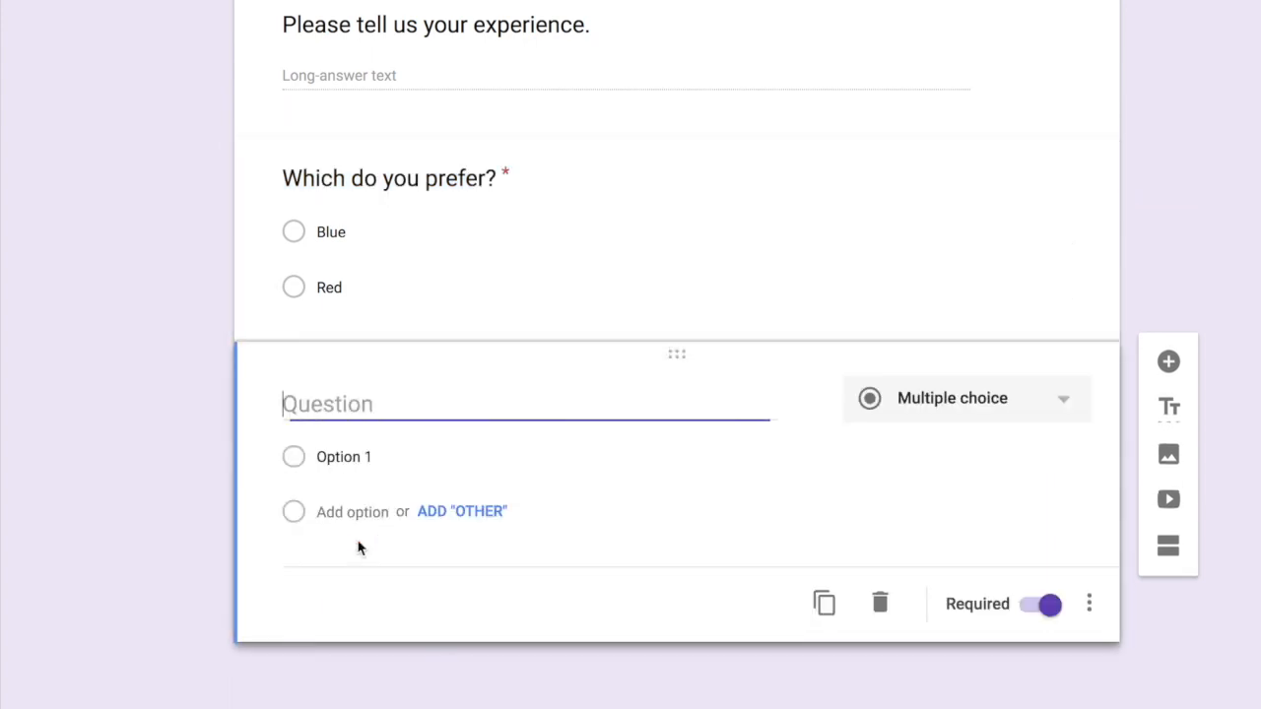
key(ctrl+v)
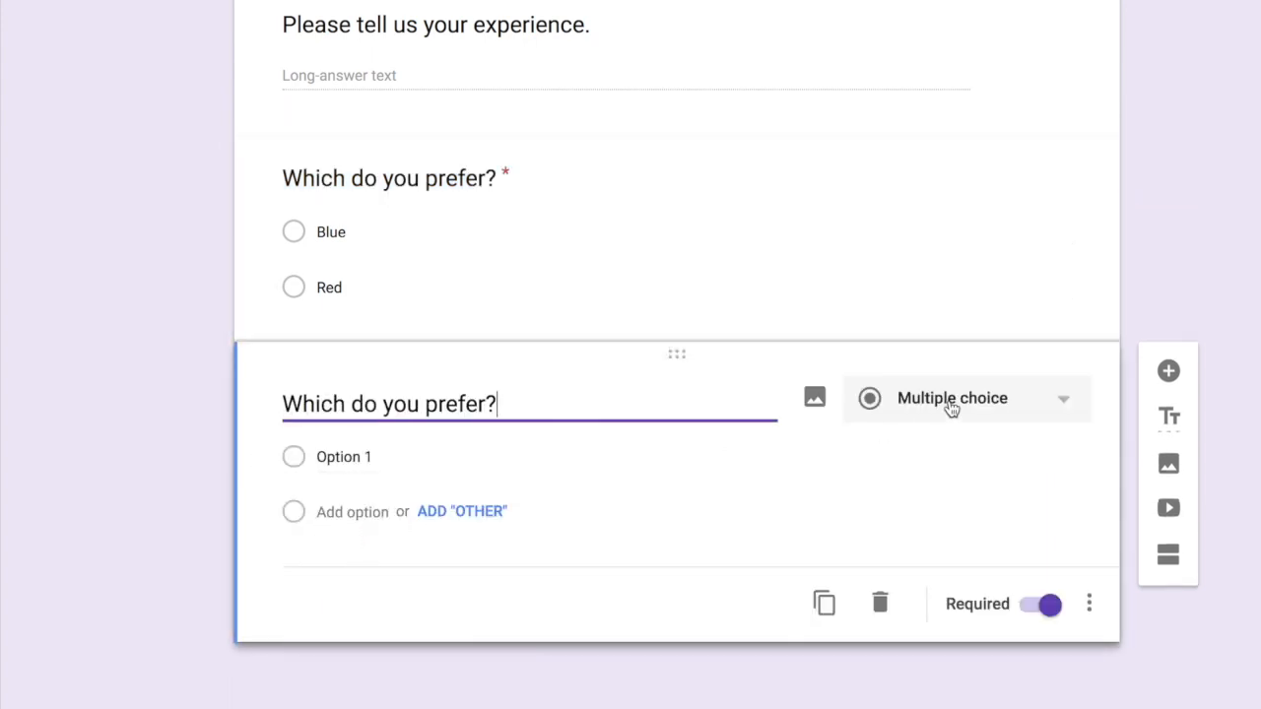
click(952, 402)
click(941, 260)
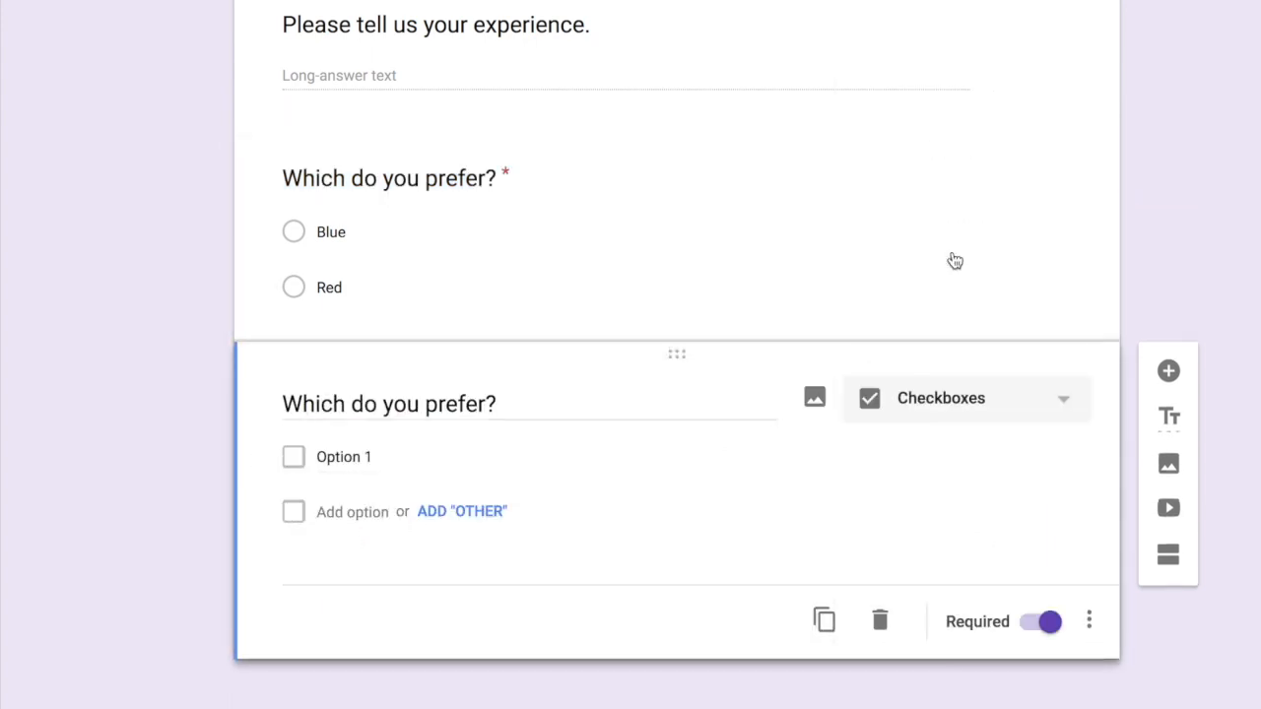
Step: Give the checkboxes question the options Blue, Red and Purple, plus a fourth option left with its default text
click(387, 457)
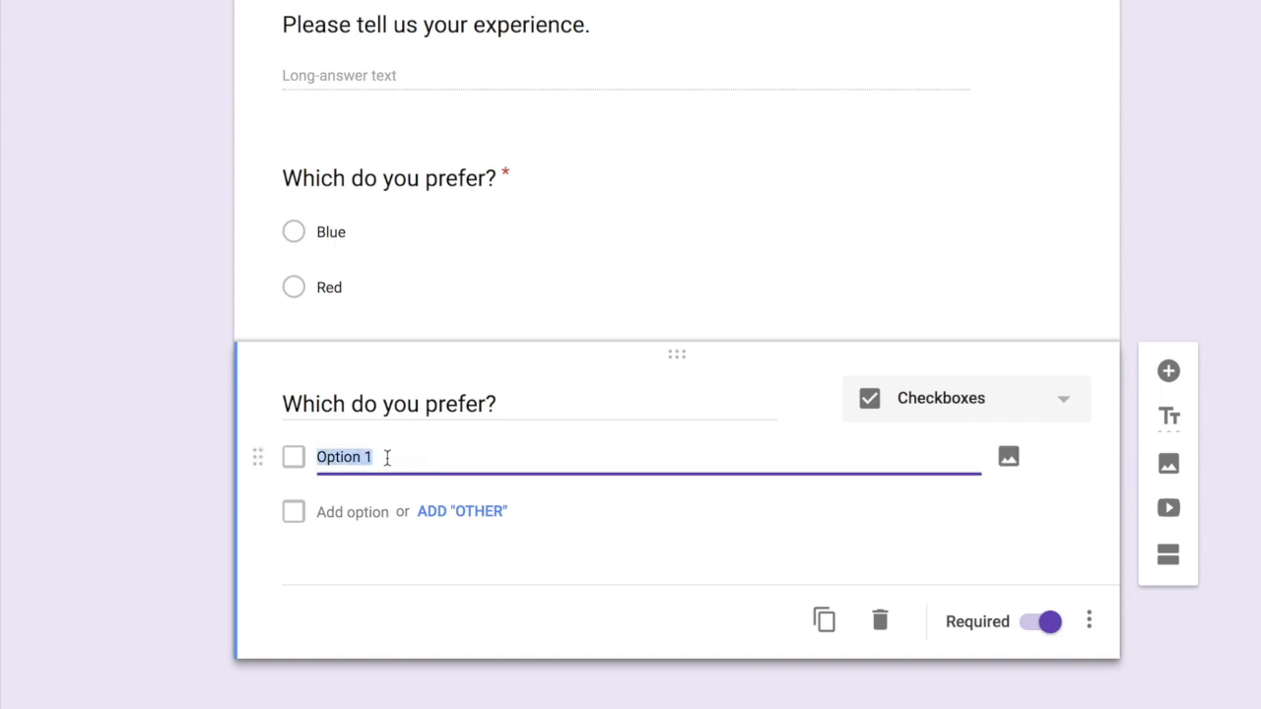
text(Blue)
key(Return)
text(Red)
key(Return)
text(Put)
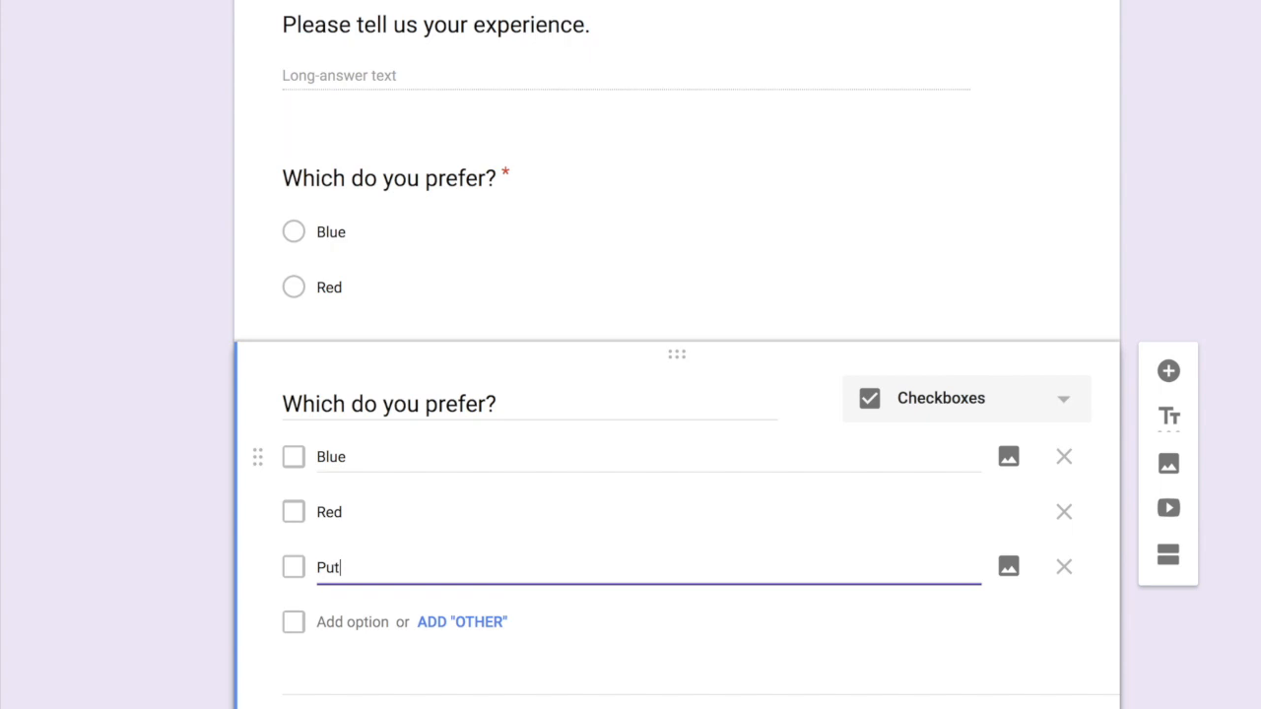
key(Return)
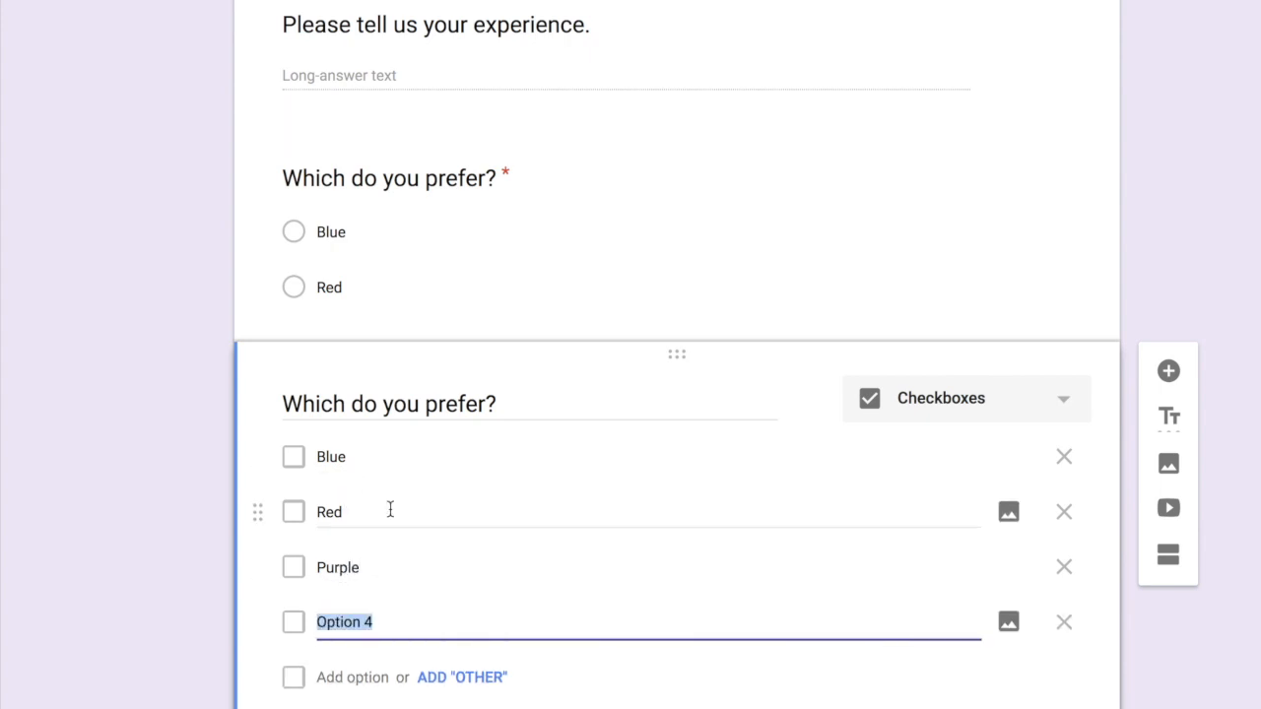
Step: Add a drop-down question titled "Which do you prefer?" below the checkboxes question
scroll(390, 509, down, 2)
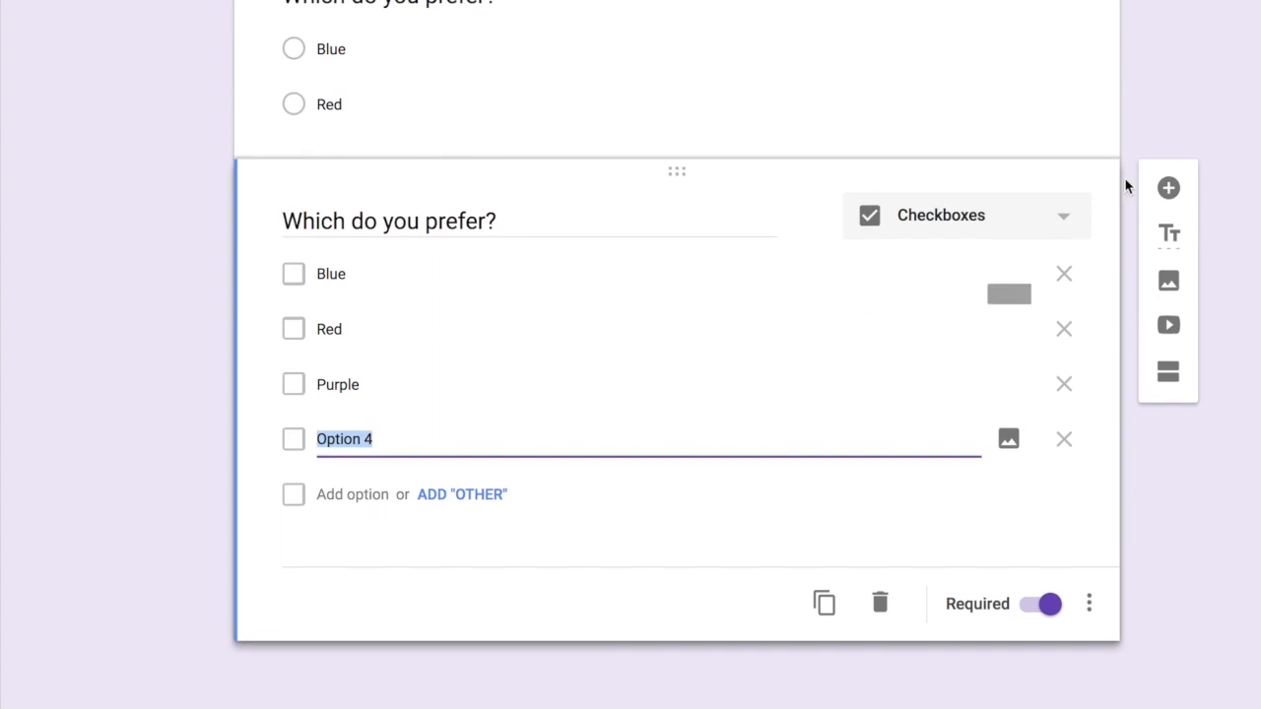
click(1169, 189)
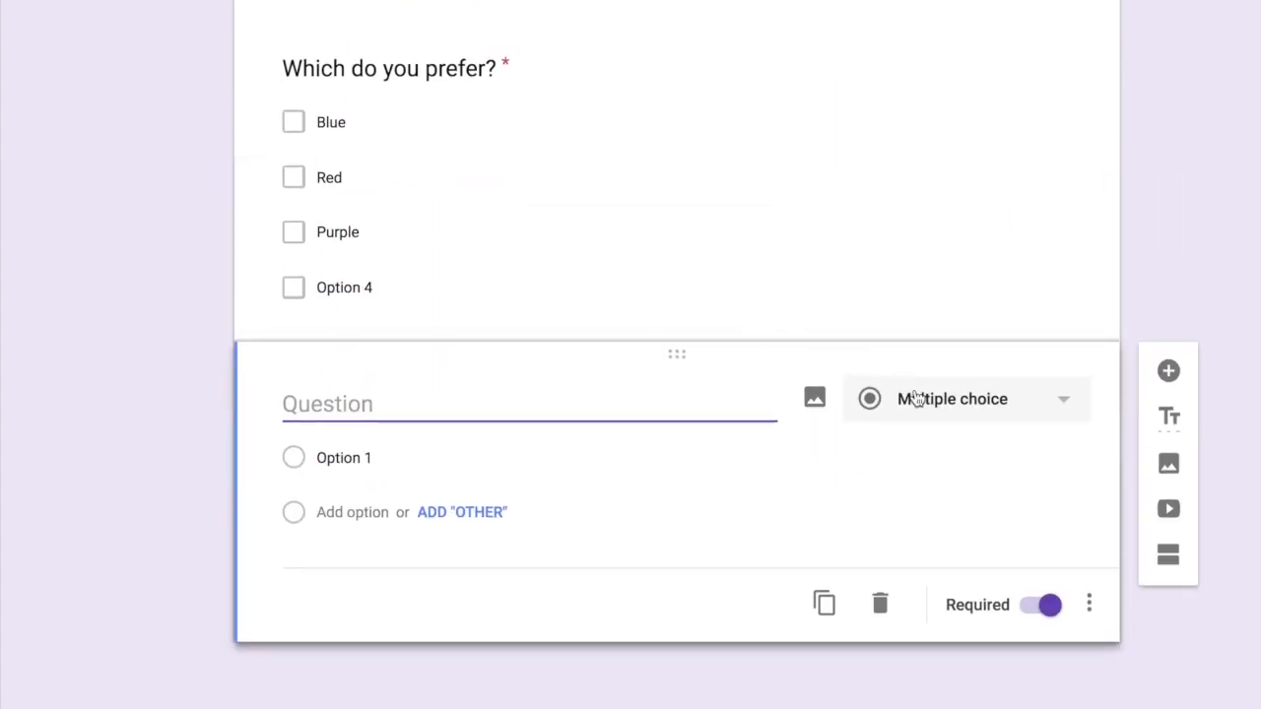
click(916, 397)
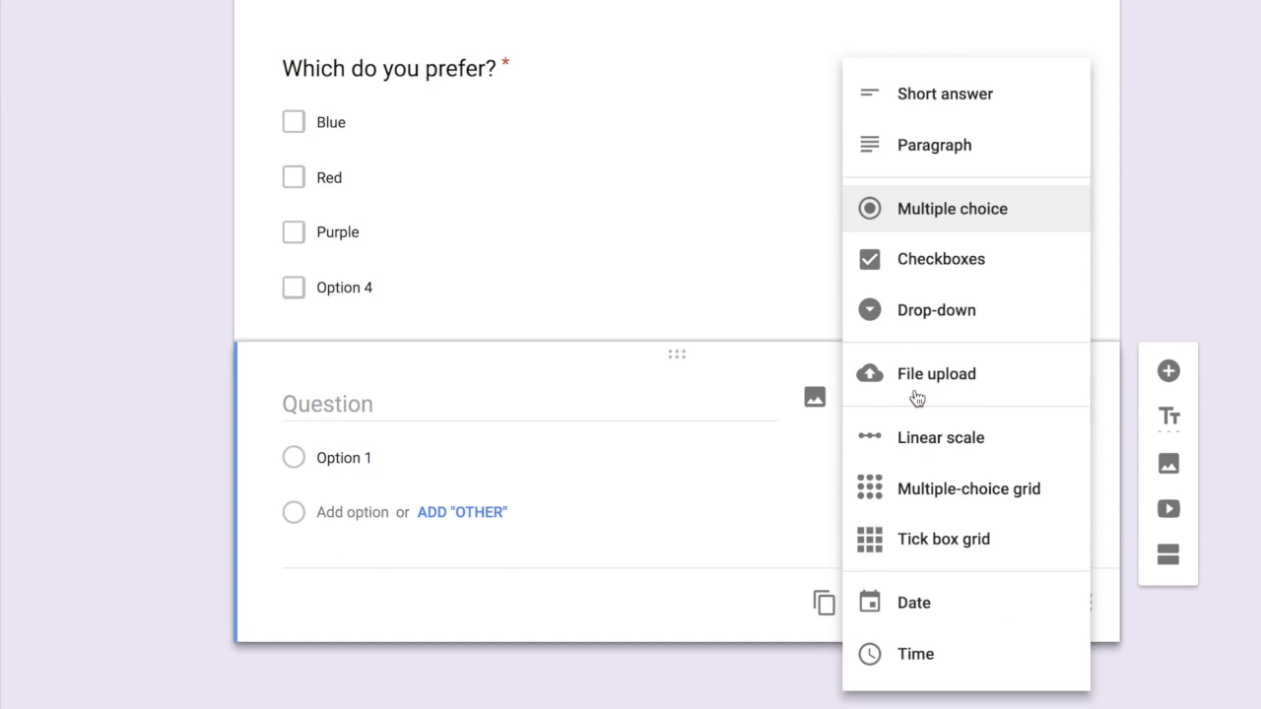
click(934, 313)
click(534, 407)
text(Which do you prefer?)
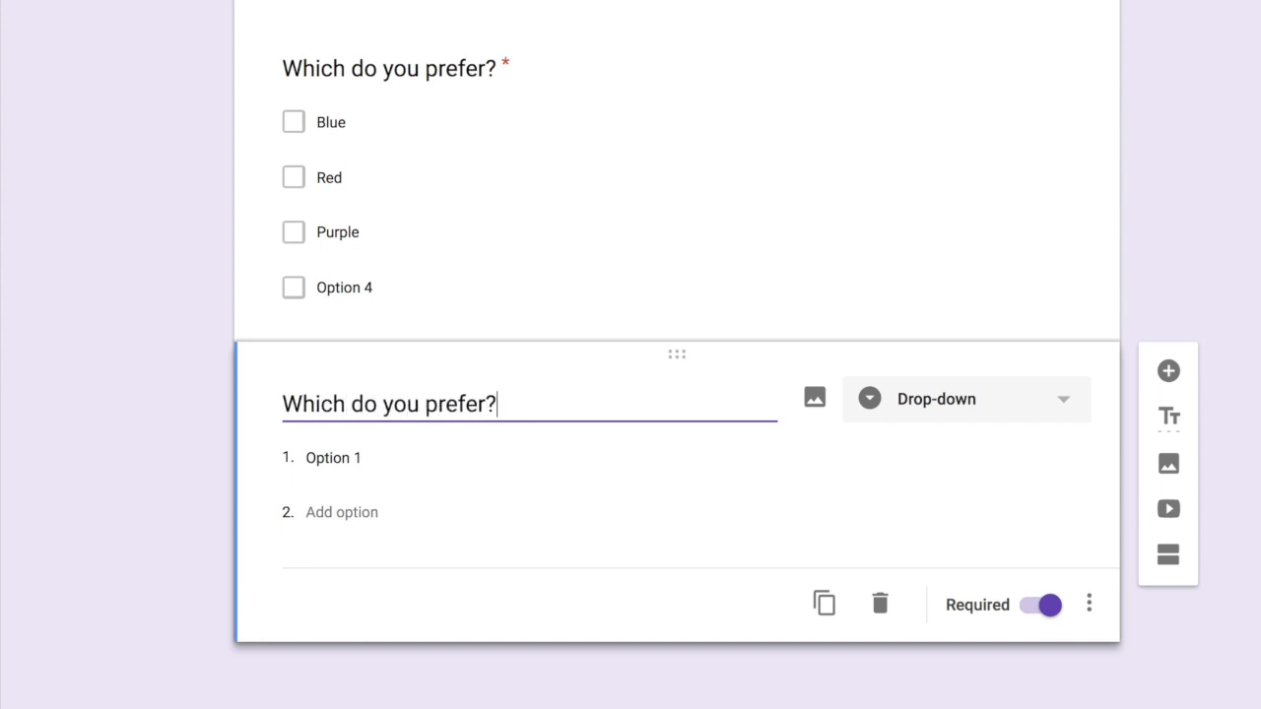
Step: Give the drop-down question the answer options Blue and Red
click(448, 442)
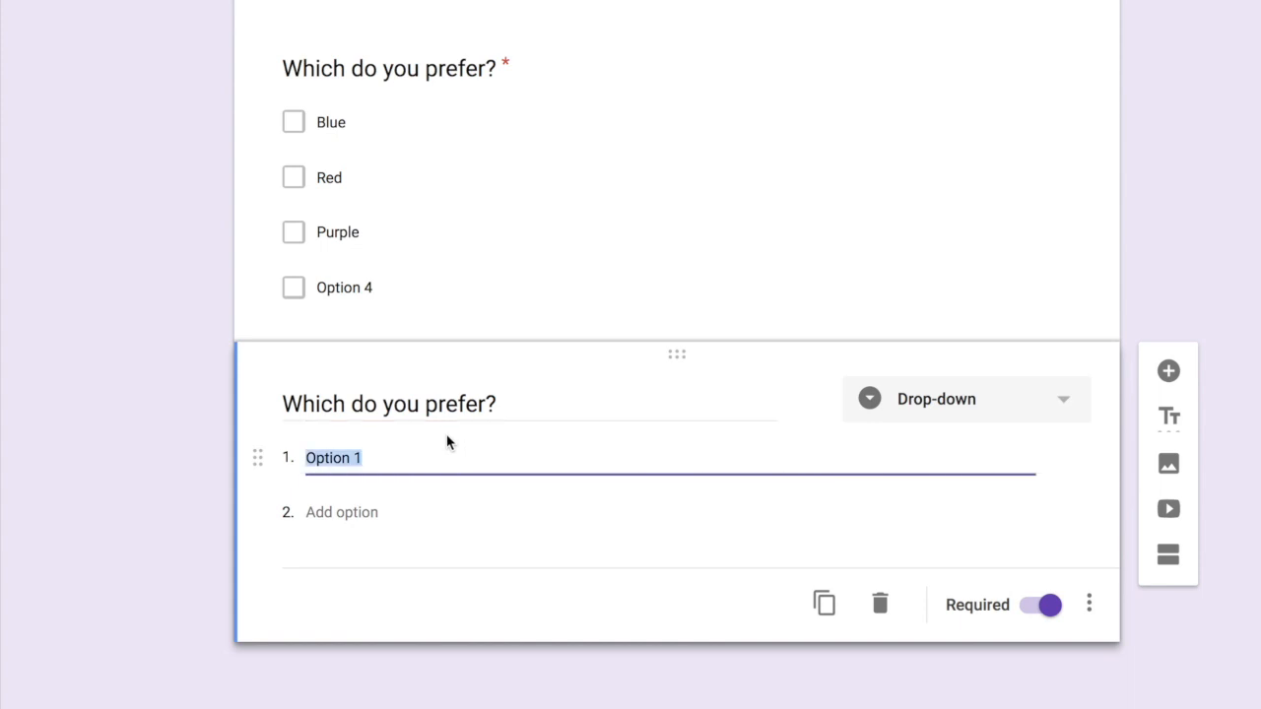
text(B)
key(Return)
text(Red)
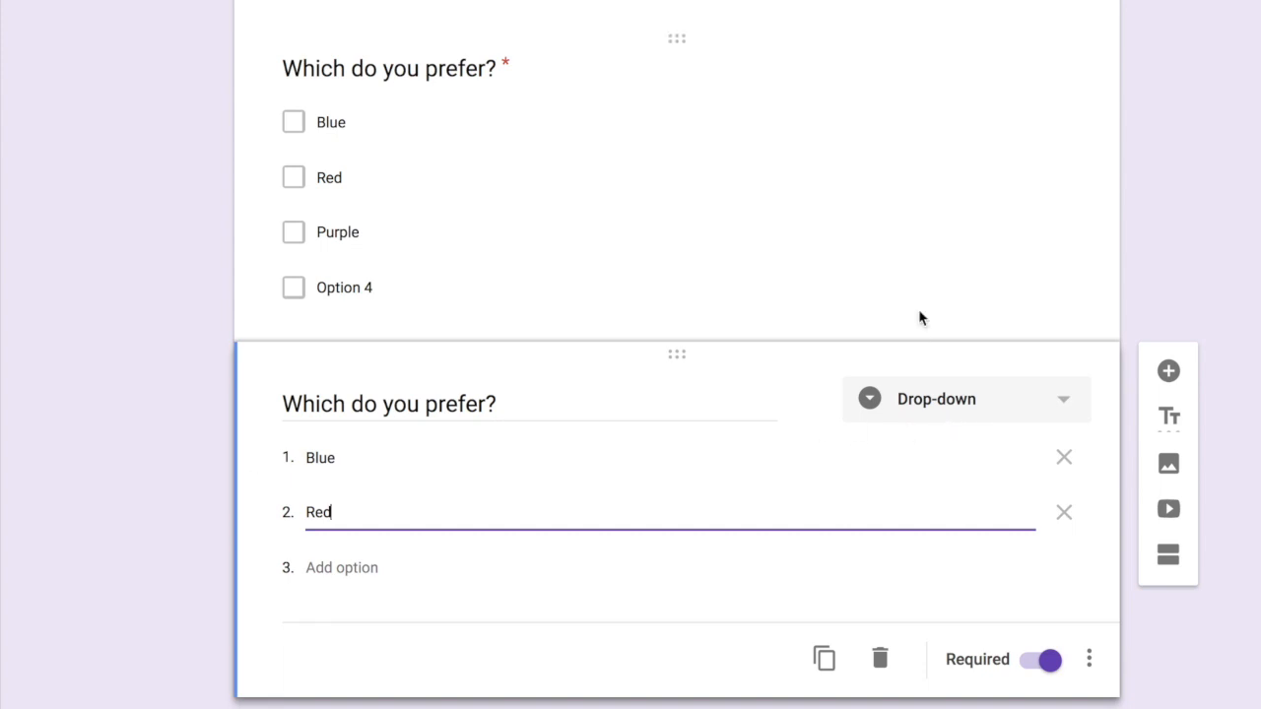
Step: Open a preview of the Sample form
scroll(920, 318, up, 10)
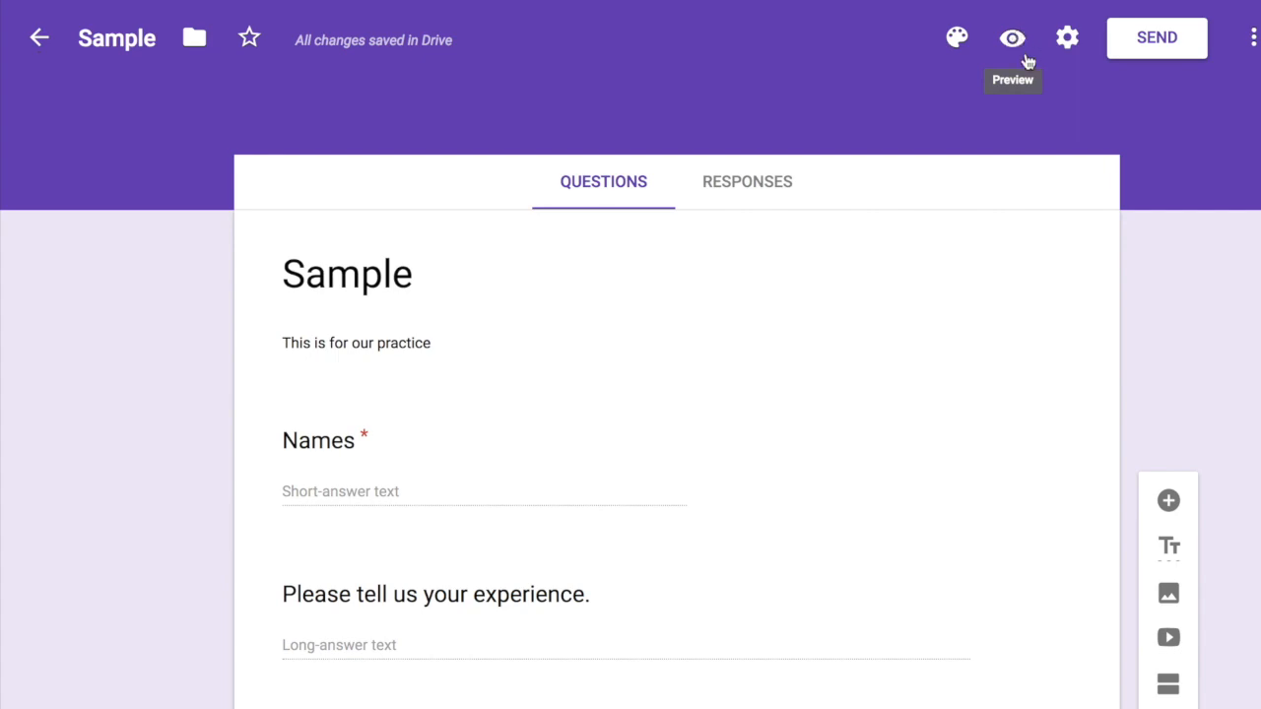
click(1013, 39)
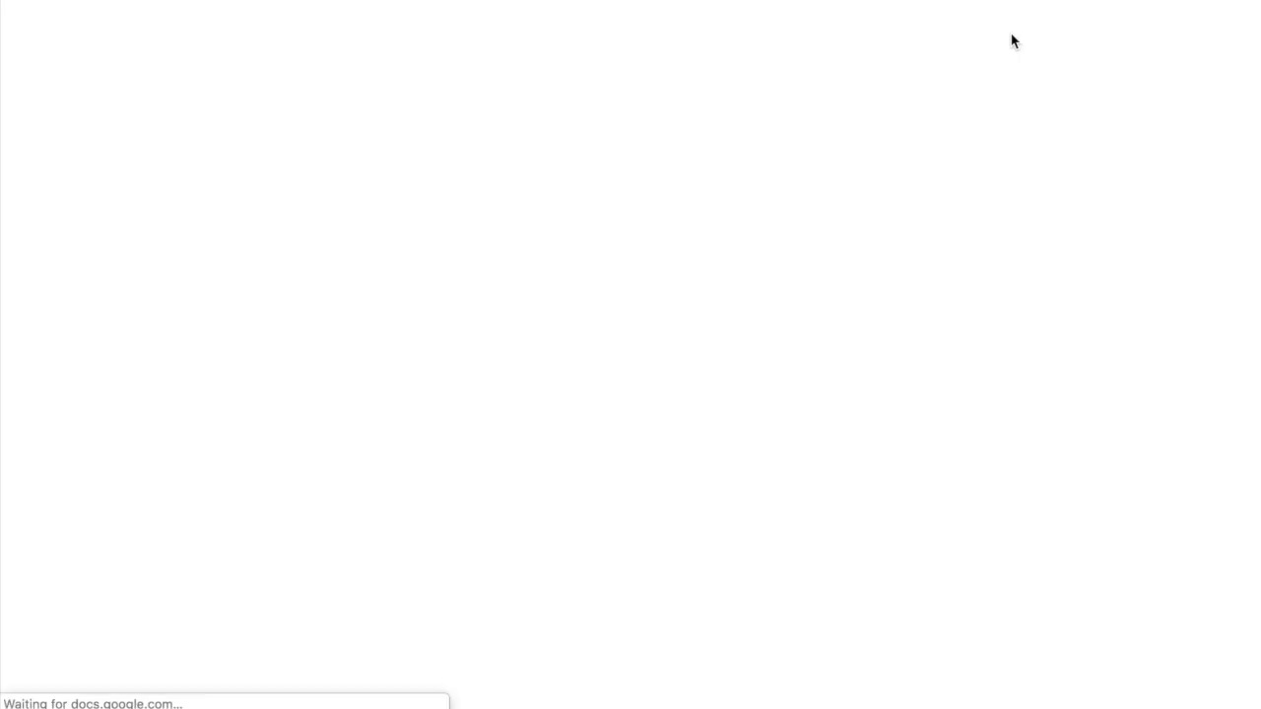
Step: Try out the drop-down question at the end of the form preview by choosing an answer
scroll(694, 349, down, 3)
scroll(694, 349, down, 5)
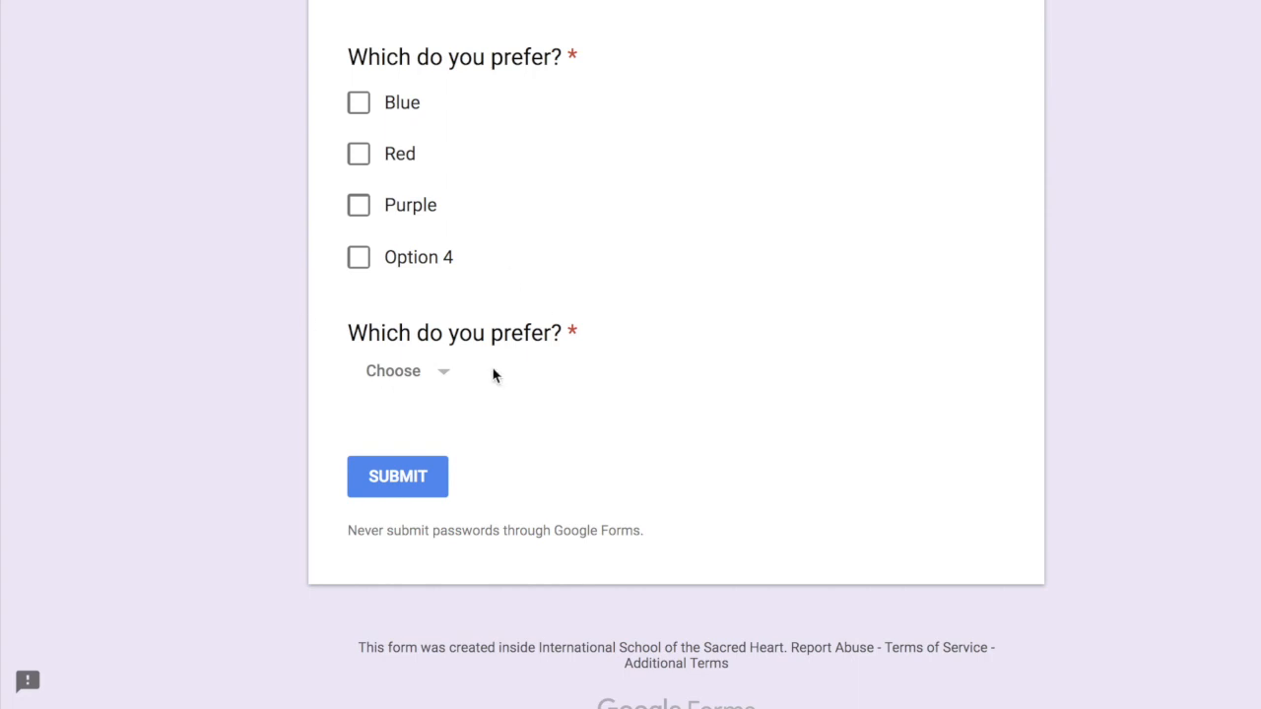
click(437, 374)
click(388, 438)
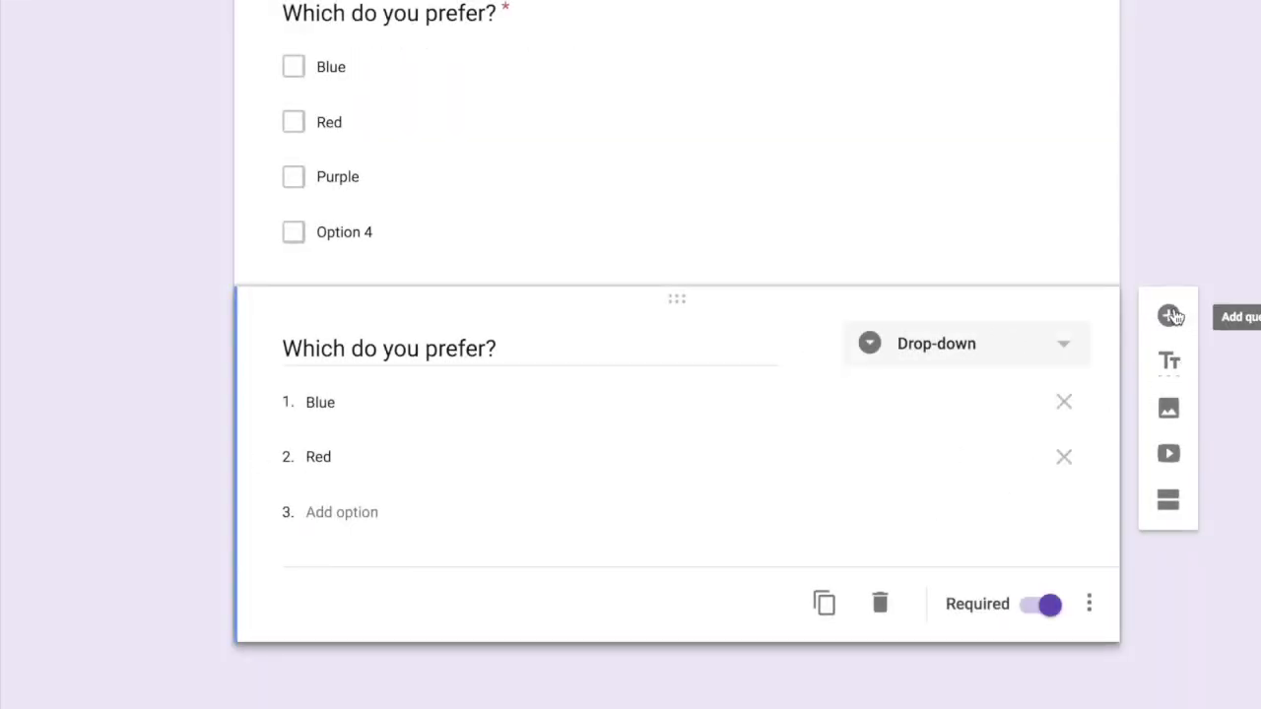
Step: Add a linear scale question to the form below the drop-down question
click(1170, 314)
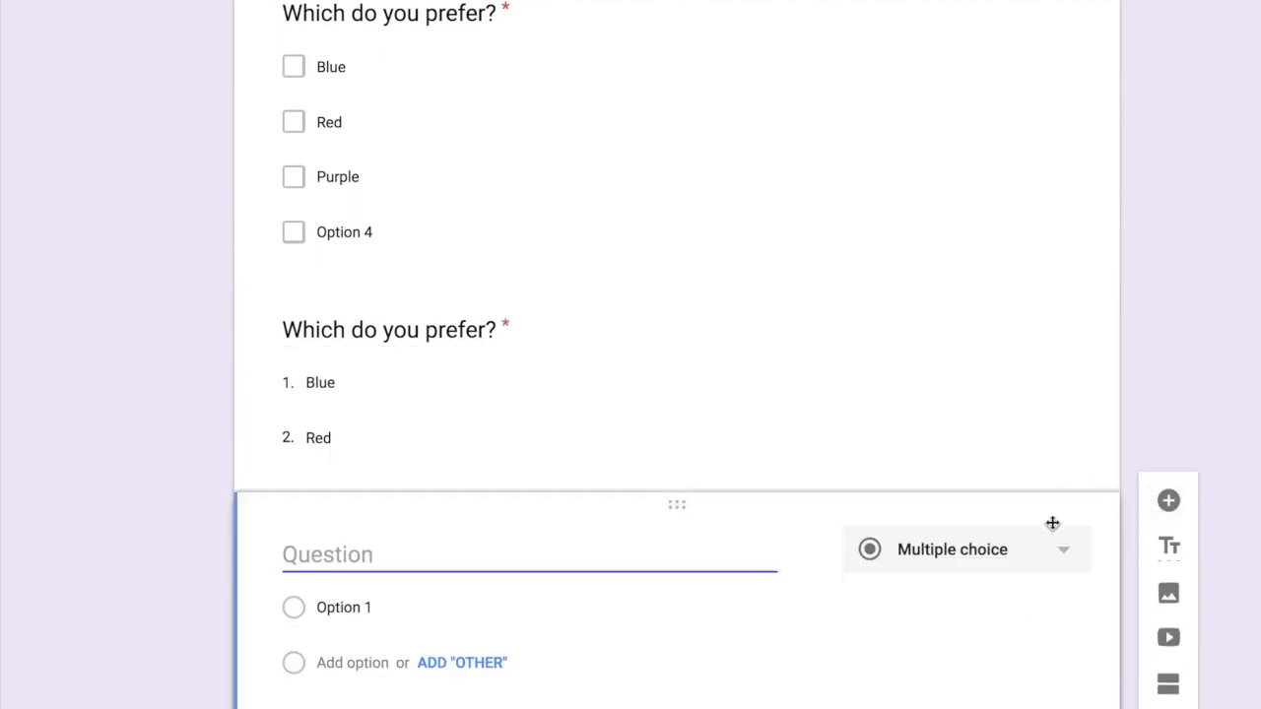
click(1037, 557)
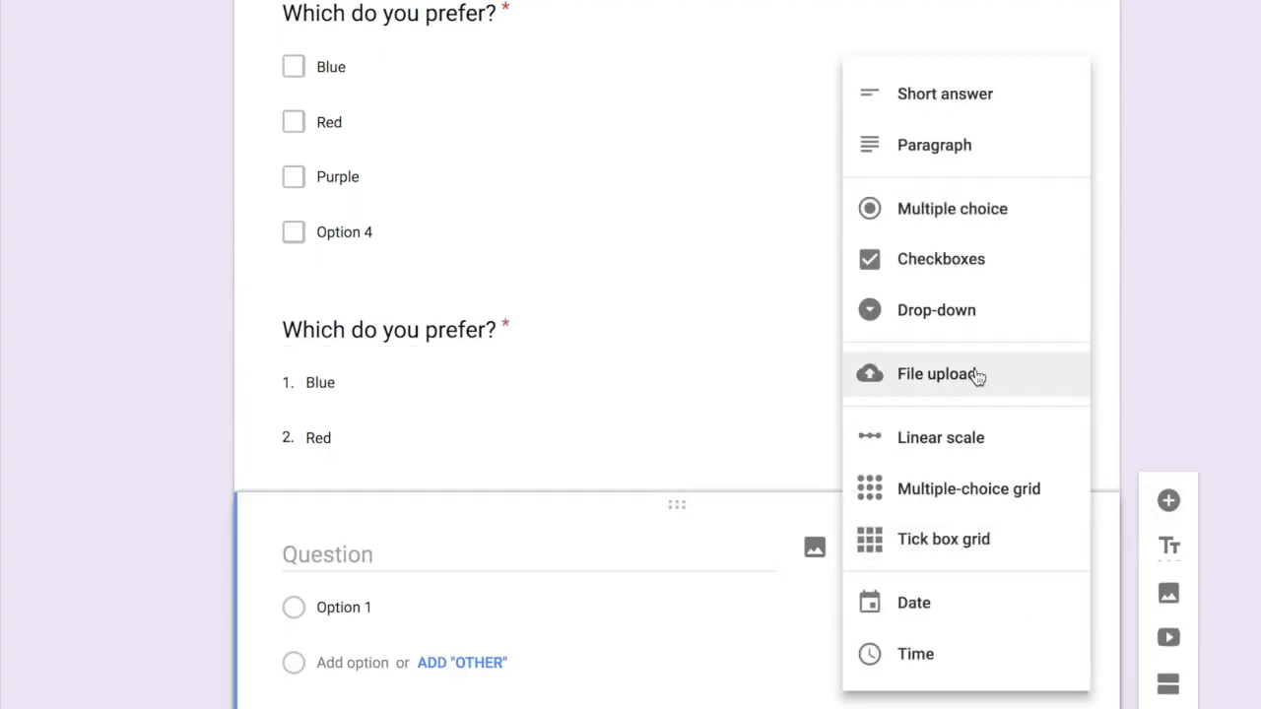
click(960, 438)
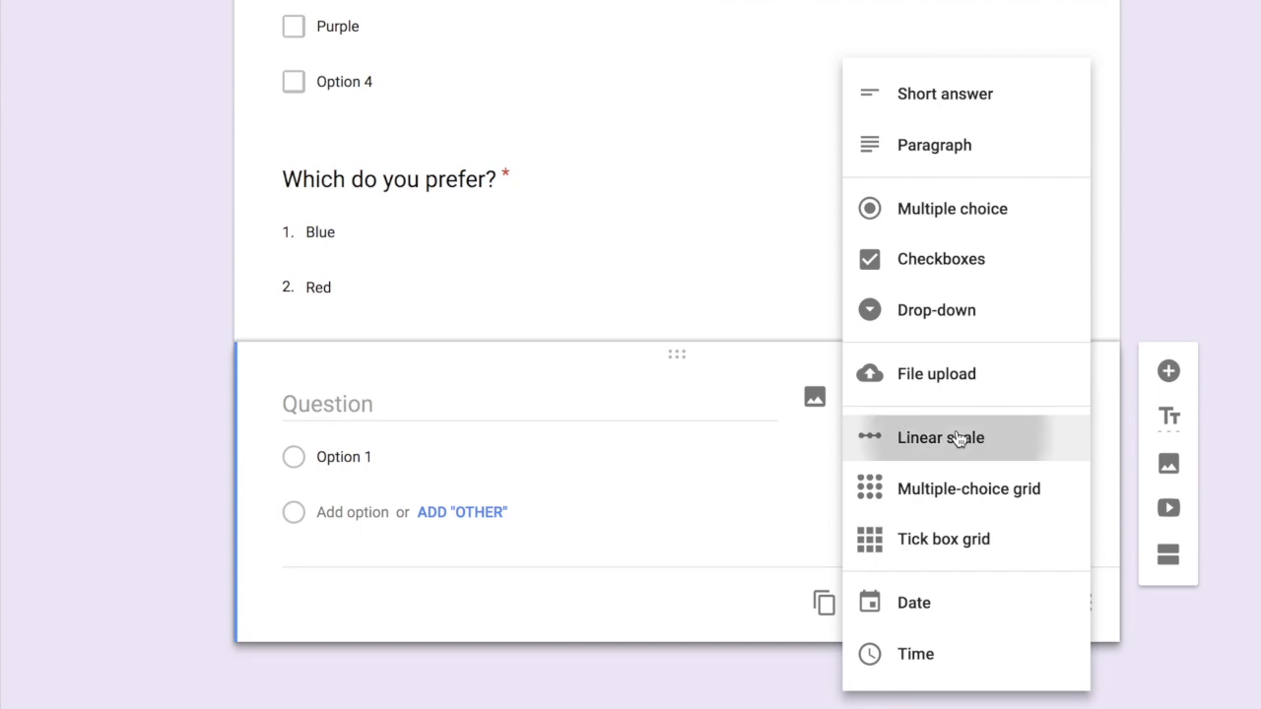
Step: Title the linear scale question "Do you feel you learned enough in yesterday's presentation to make positive changes in your life?"
click(604, 407)
text(Do you fee)
text(l you learned )
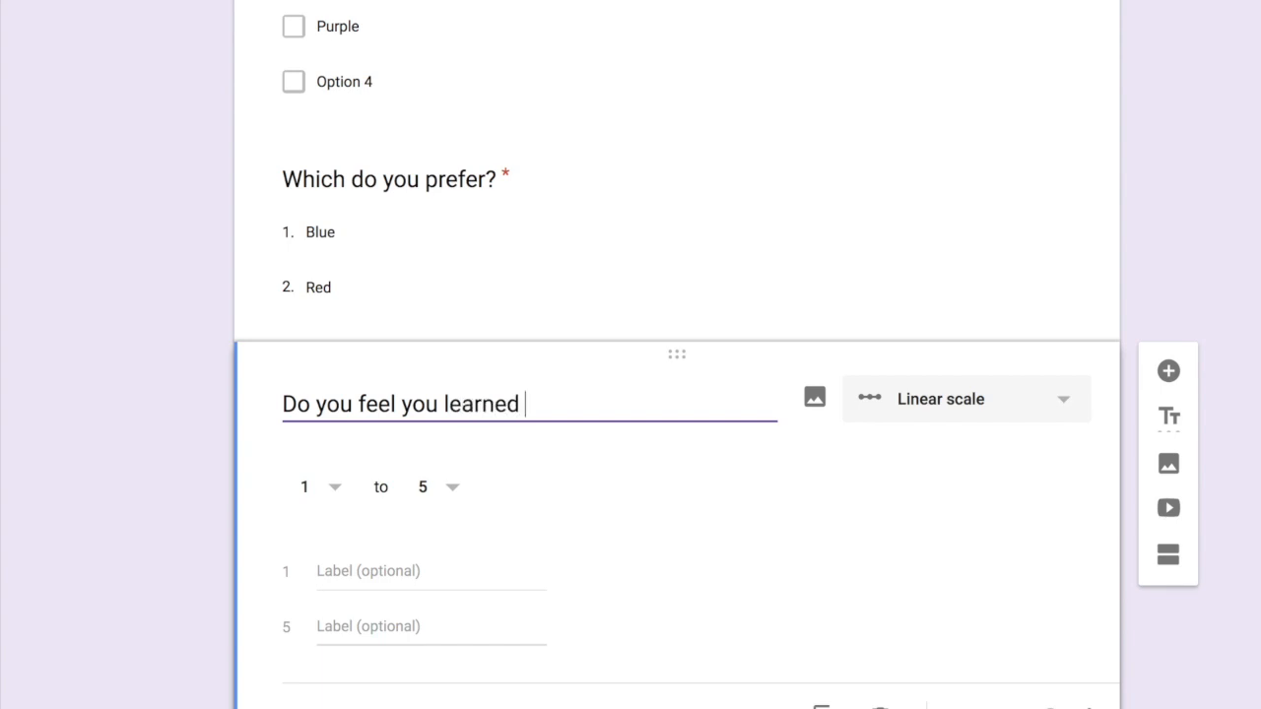
text(enough in yesterday's)
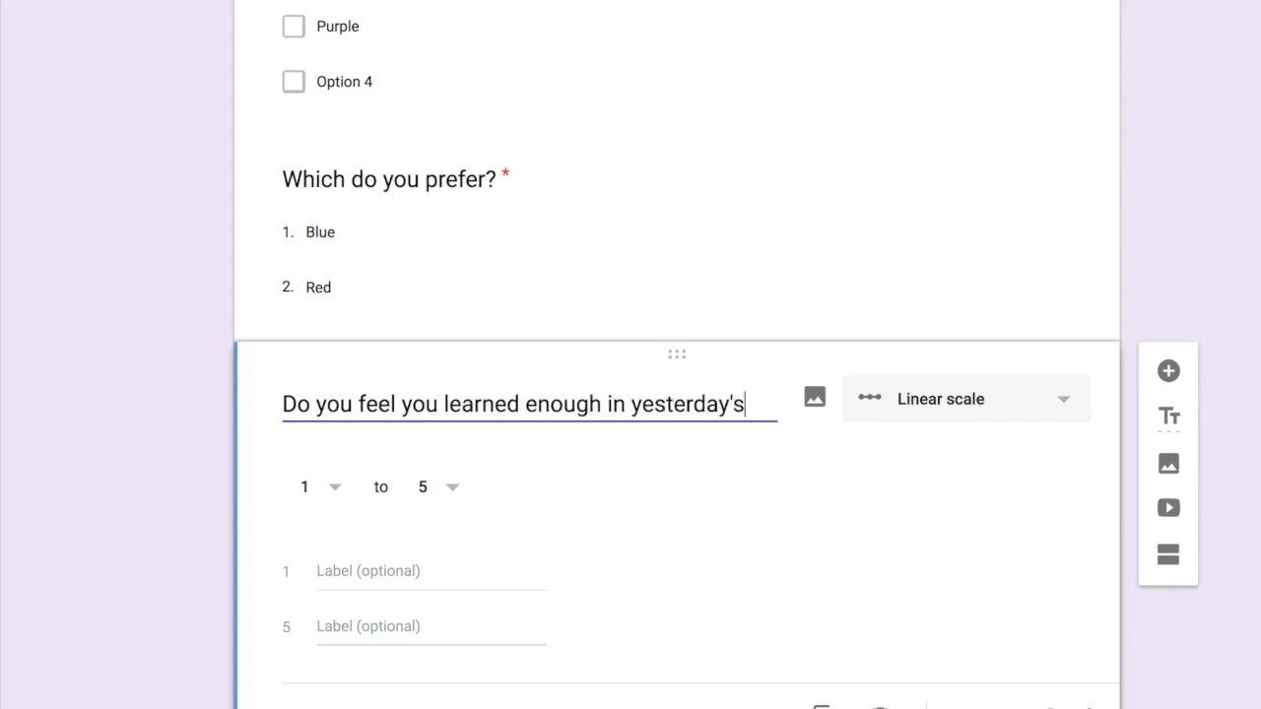
text( prese)
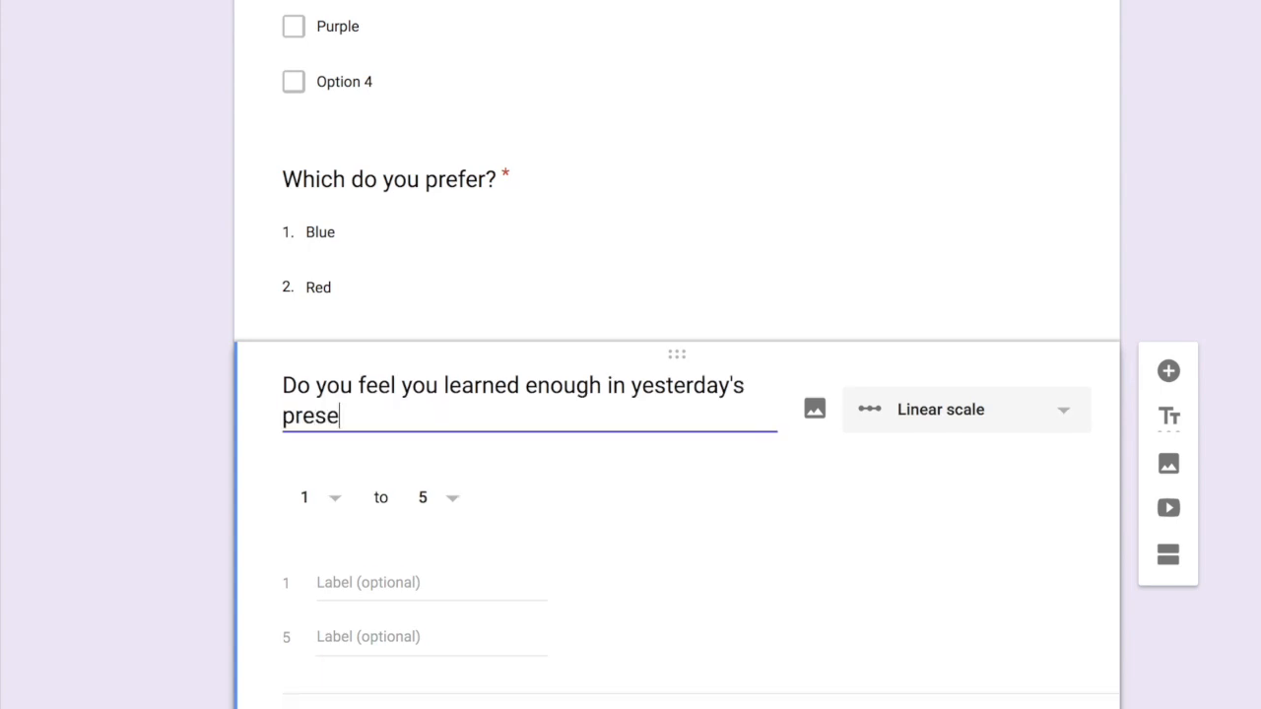
text(ntation to ma)
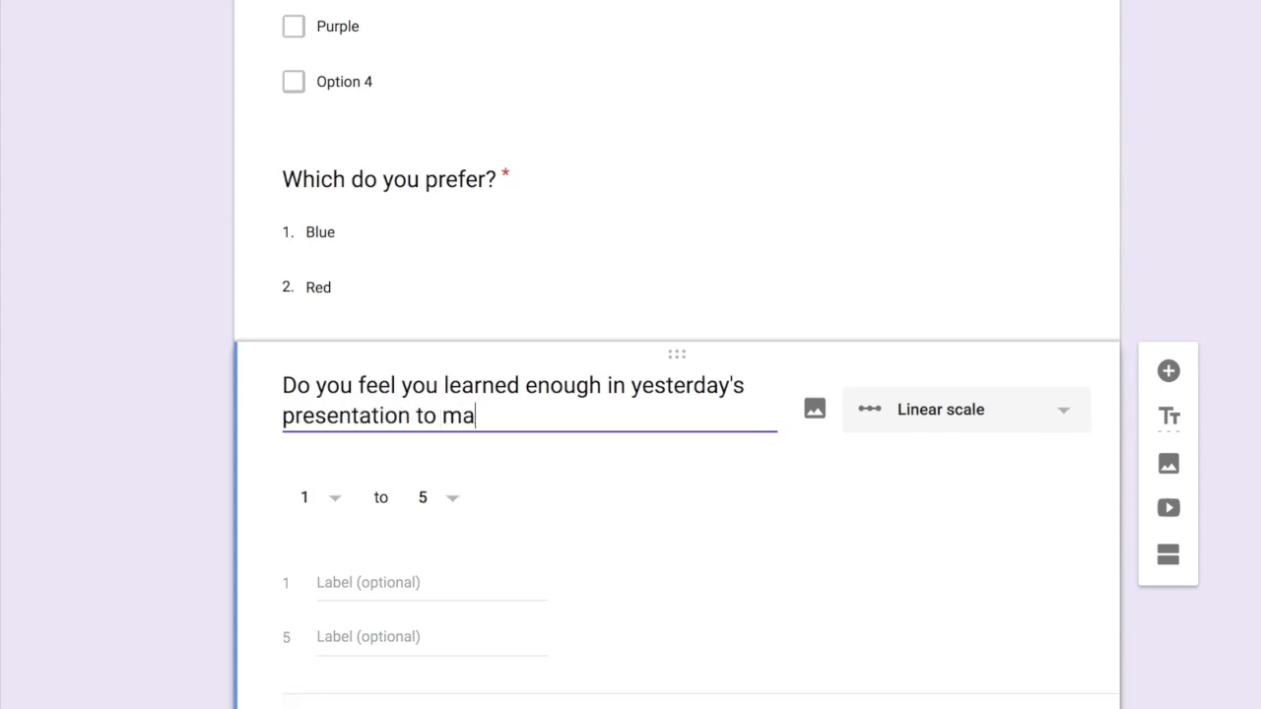
text(ke positive ch)
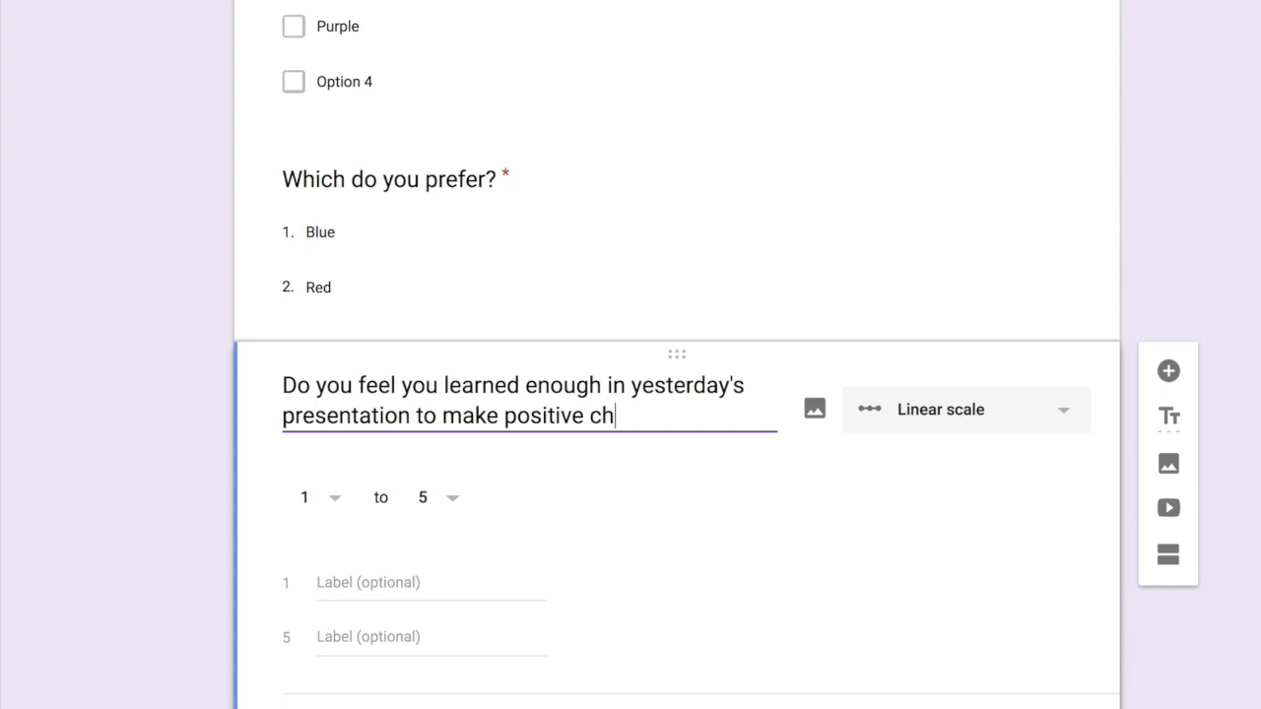
text(anges in your life?)
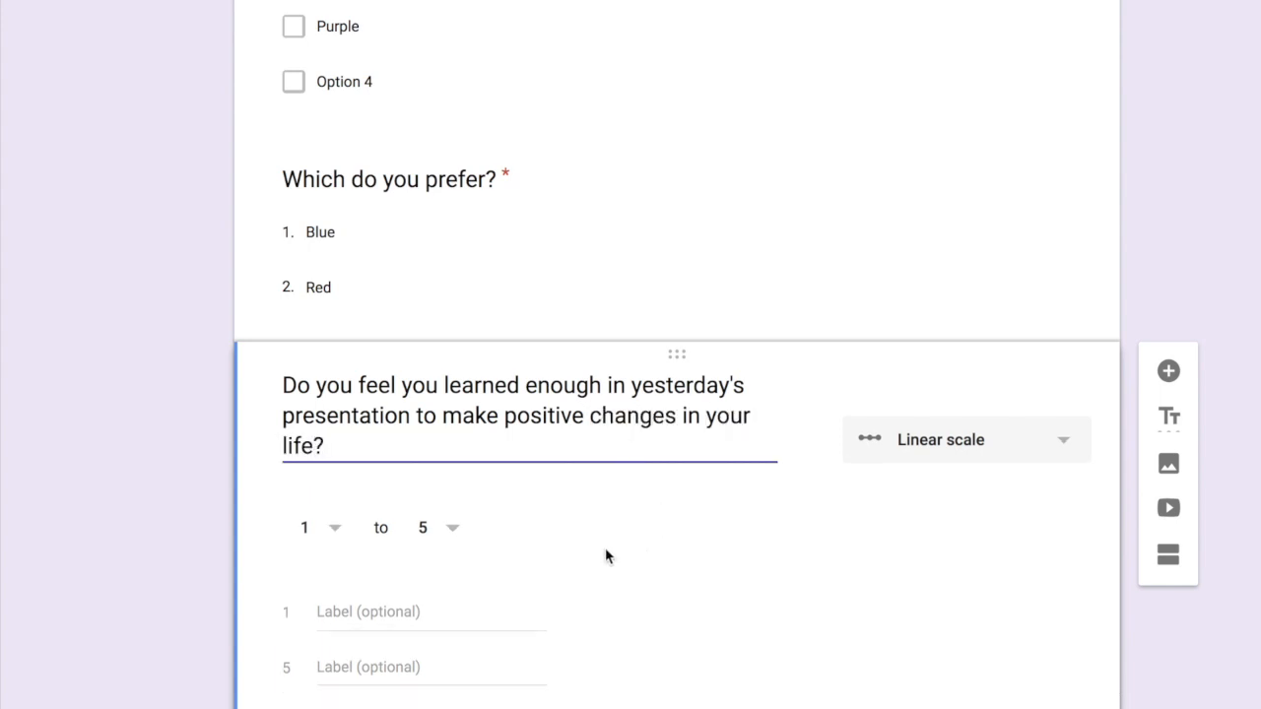
Step: Set the linear scale to run from 1 to 6, labelling 1 "Not at all" and 6 "Absolutely!"
scroll(483, 566, down, 2)
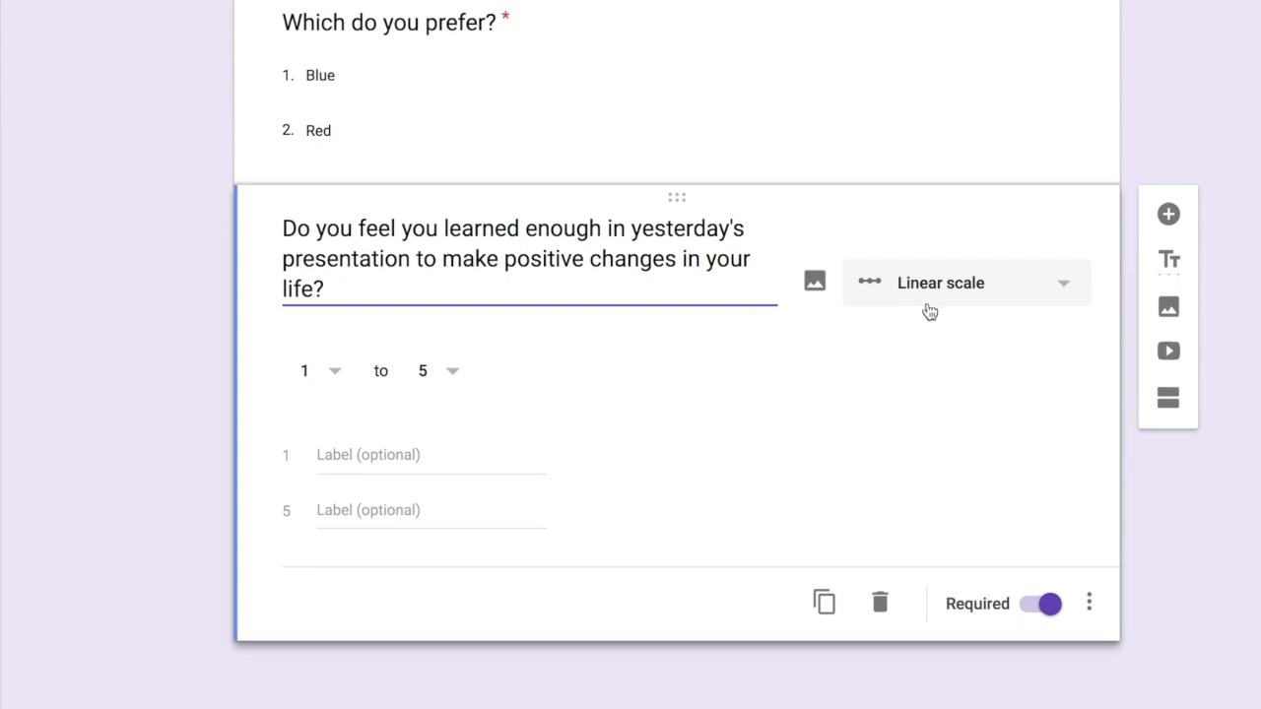
click(456, 375)
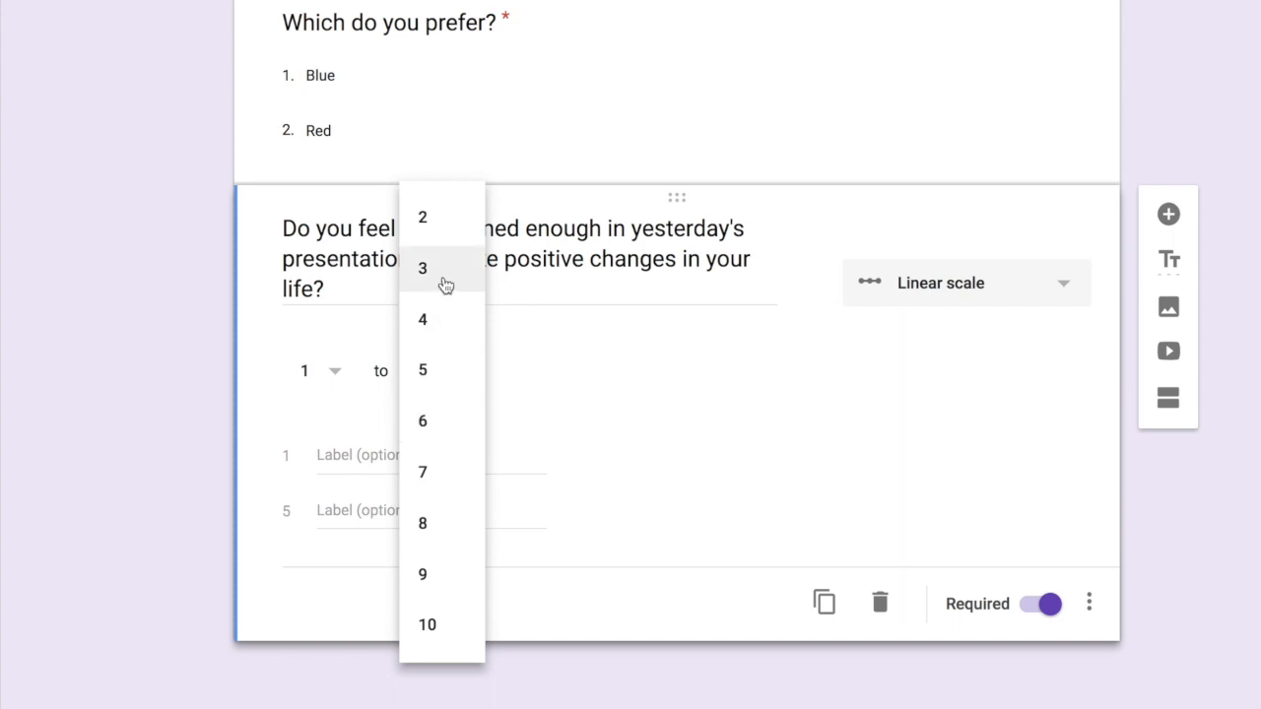
click(430, 419)
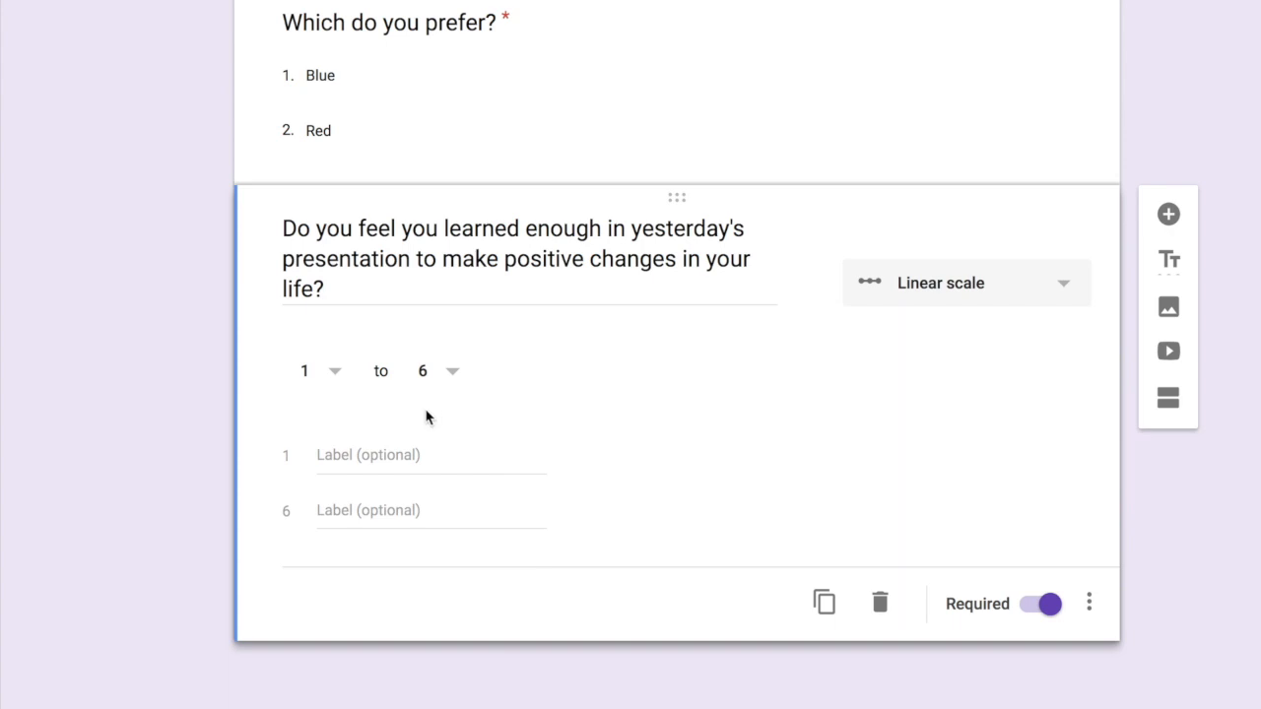
click(387, 459)
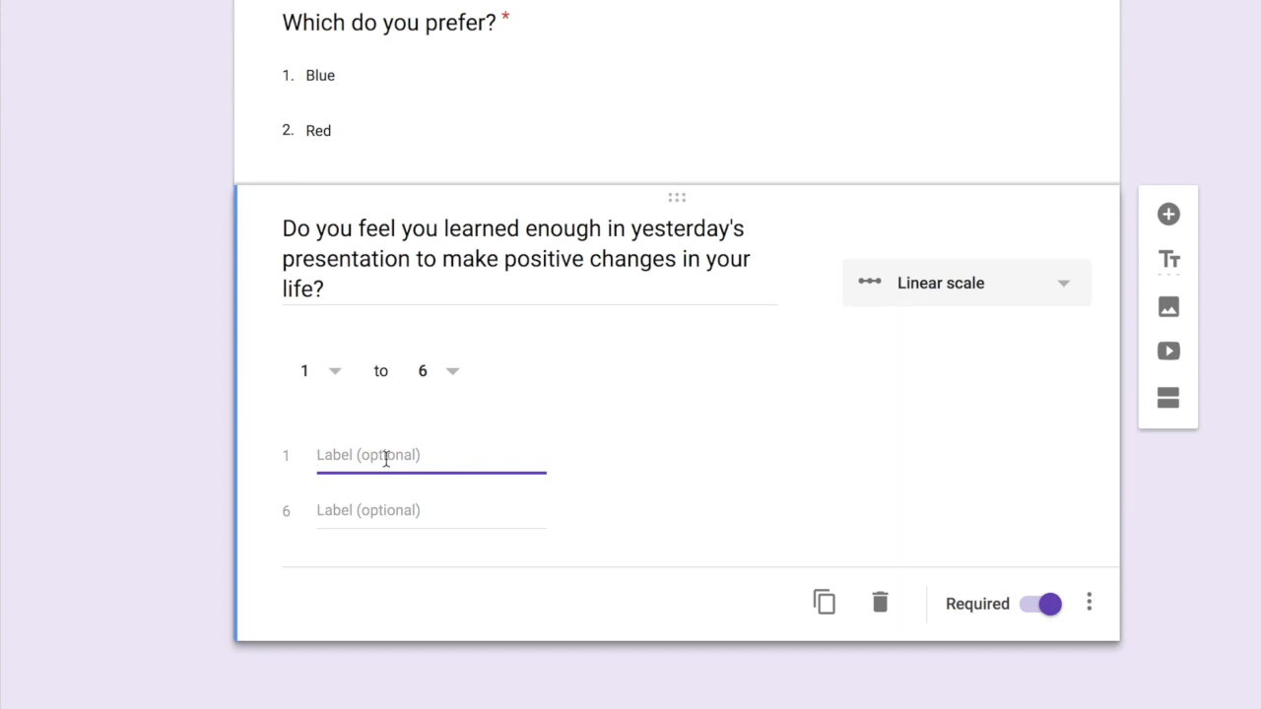
text(Not at all)
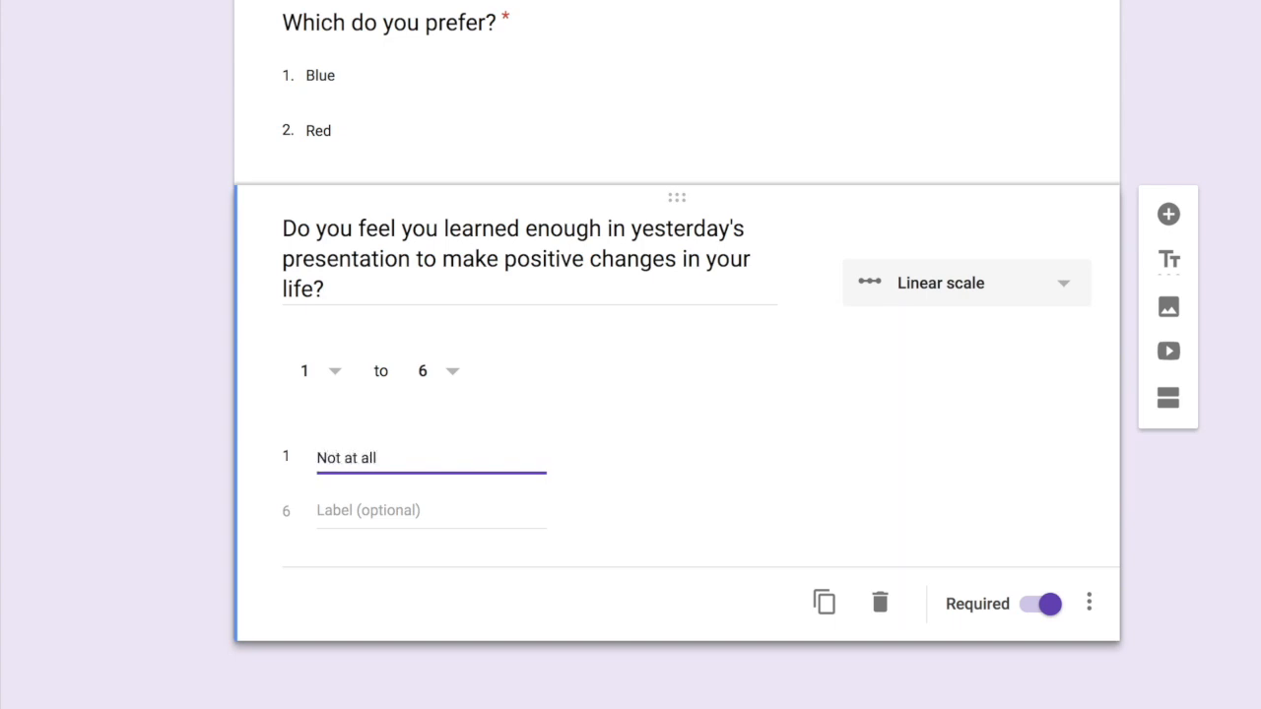
click(370, 512)
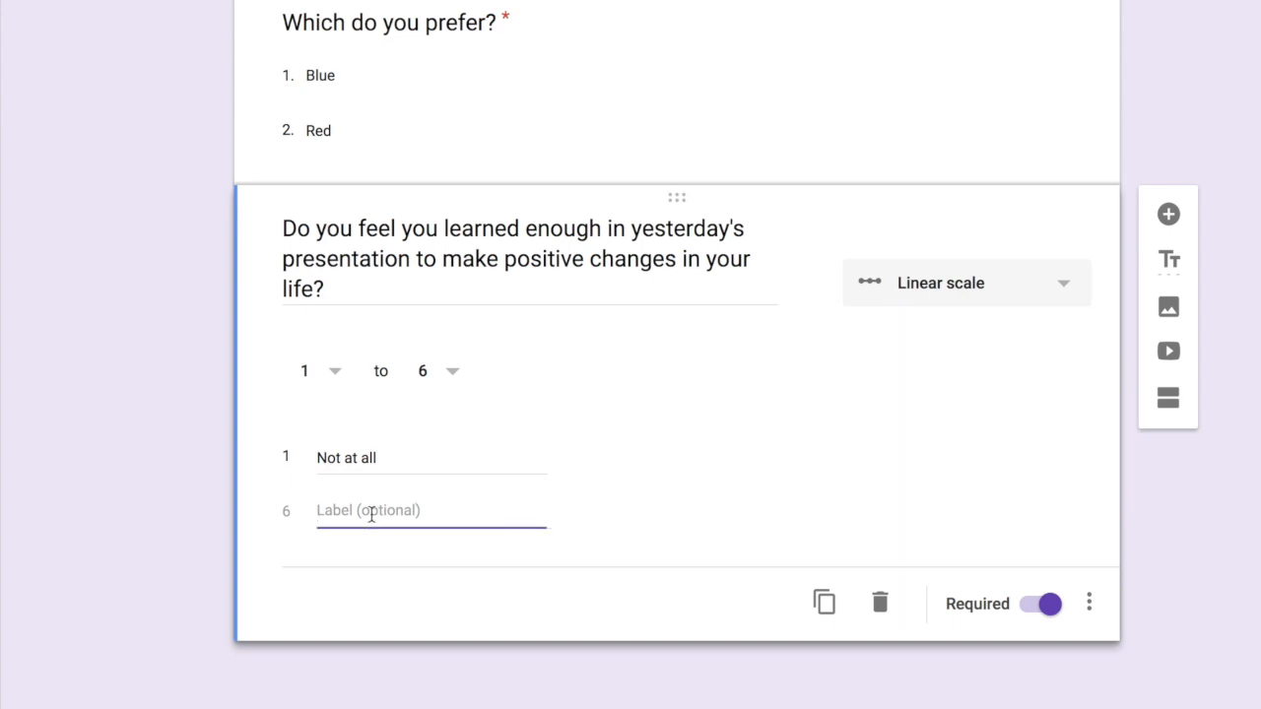
text(Absolutely!)
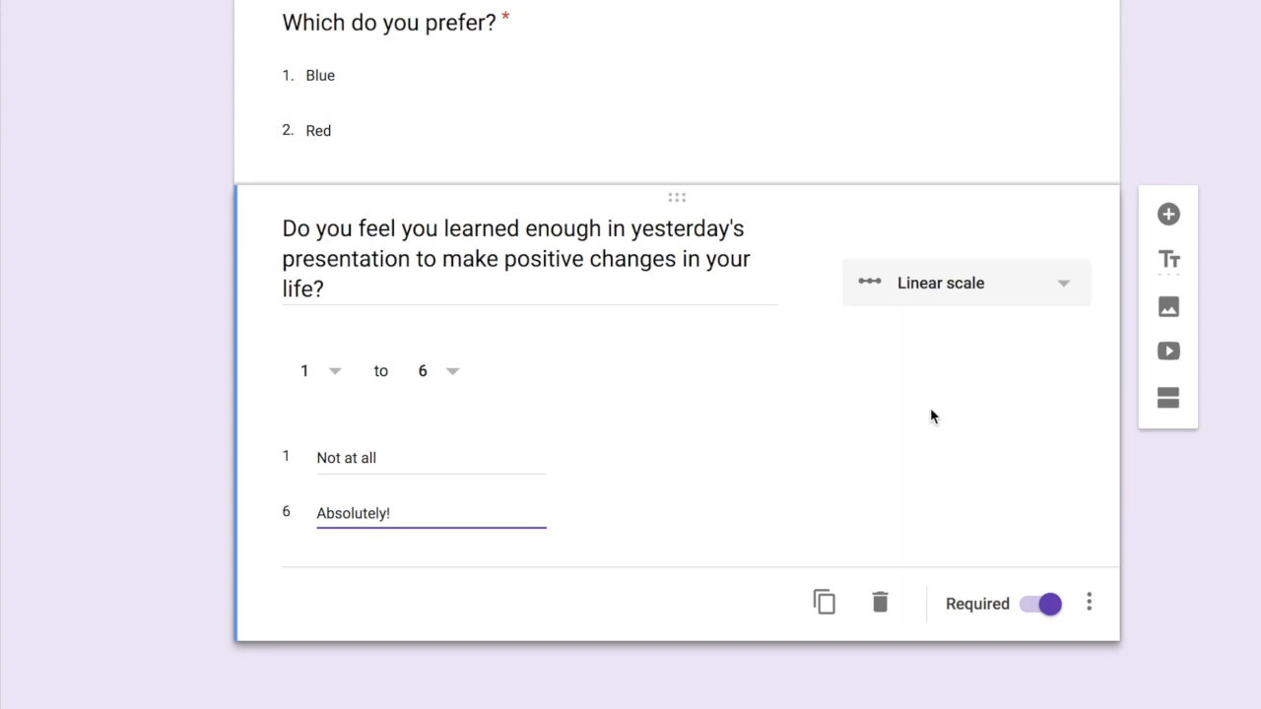
Step: Add a multiple-choice grid question titled "Which do you use most frequetnly?" below the linear scale question
click(1168, 214)
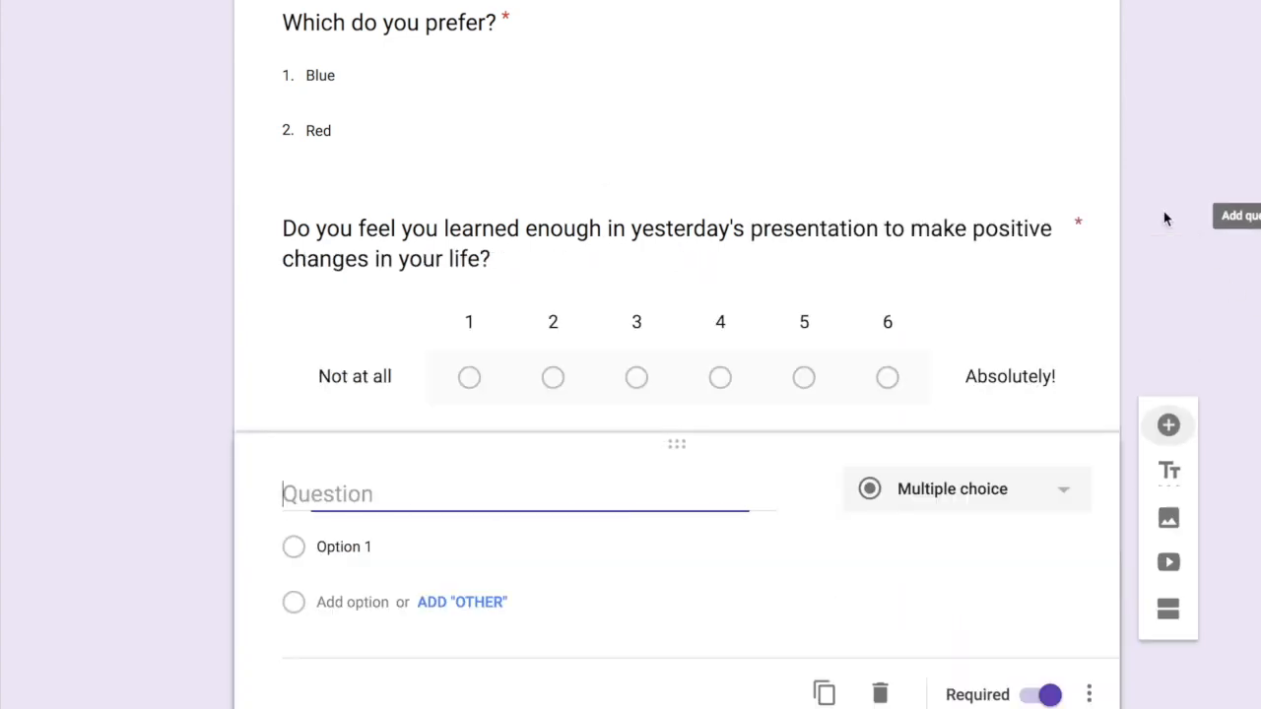
click(985, 396)
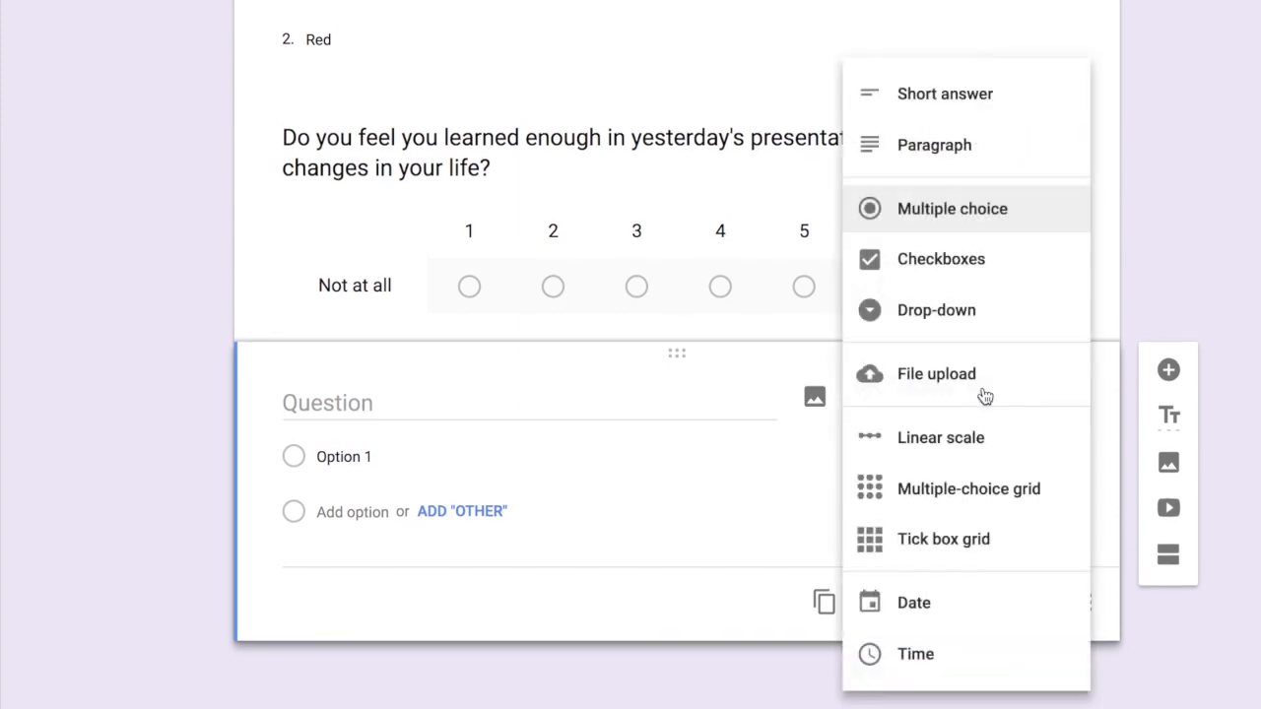
click(963, 495)
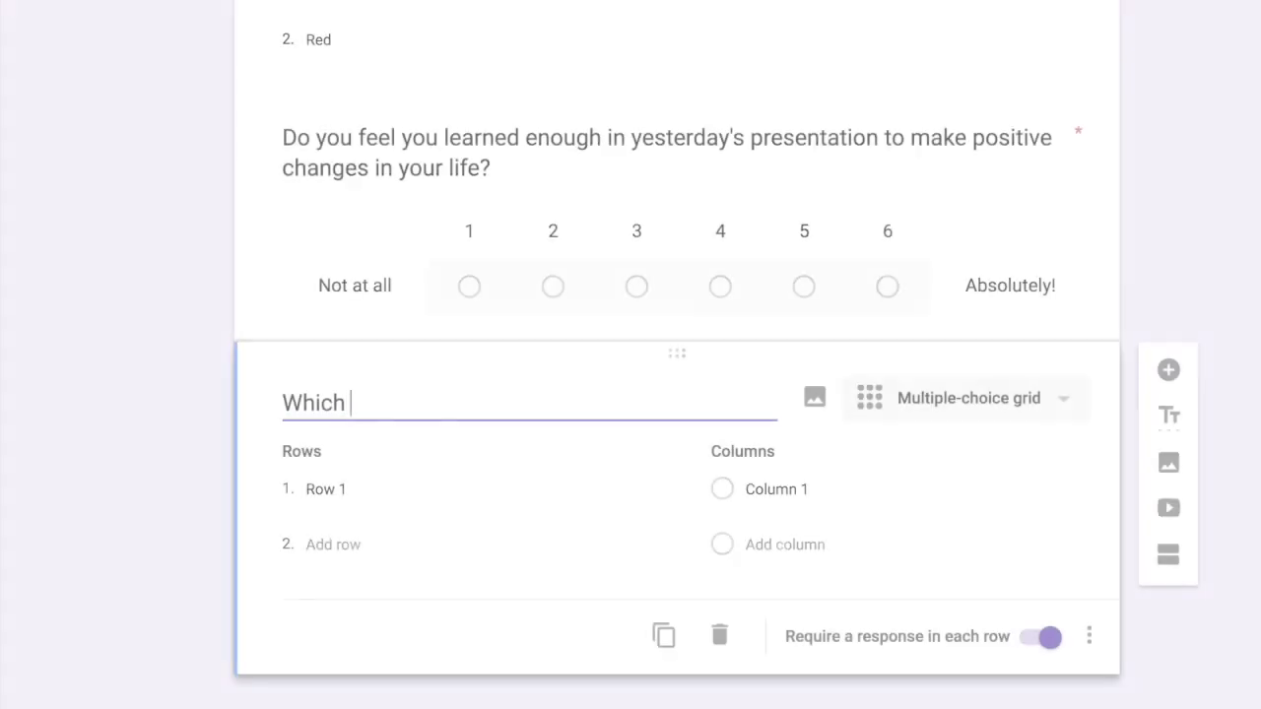
text(do)
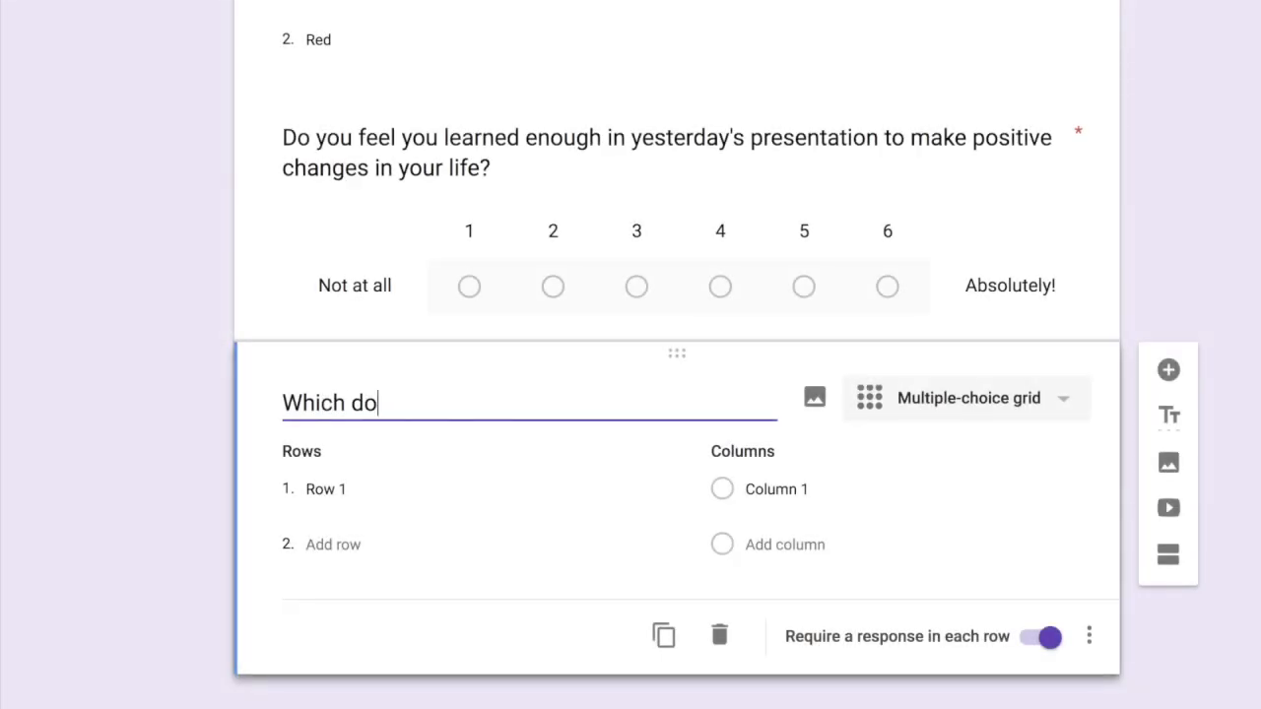
text( you use mos)
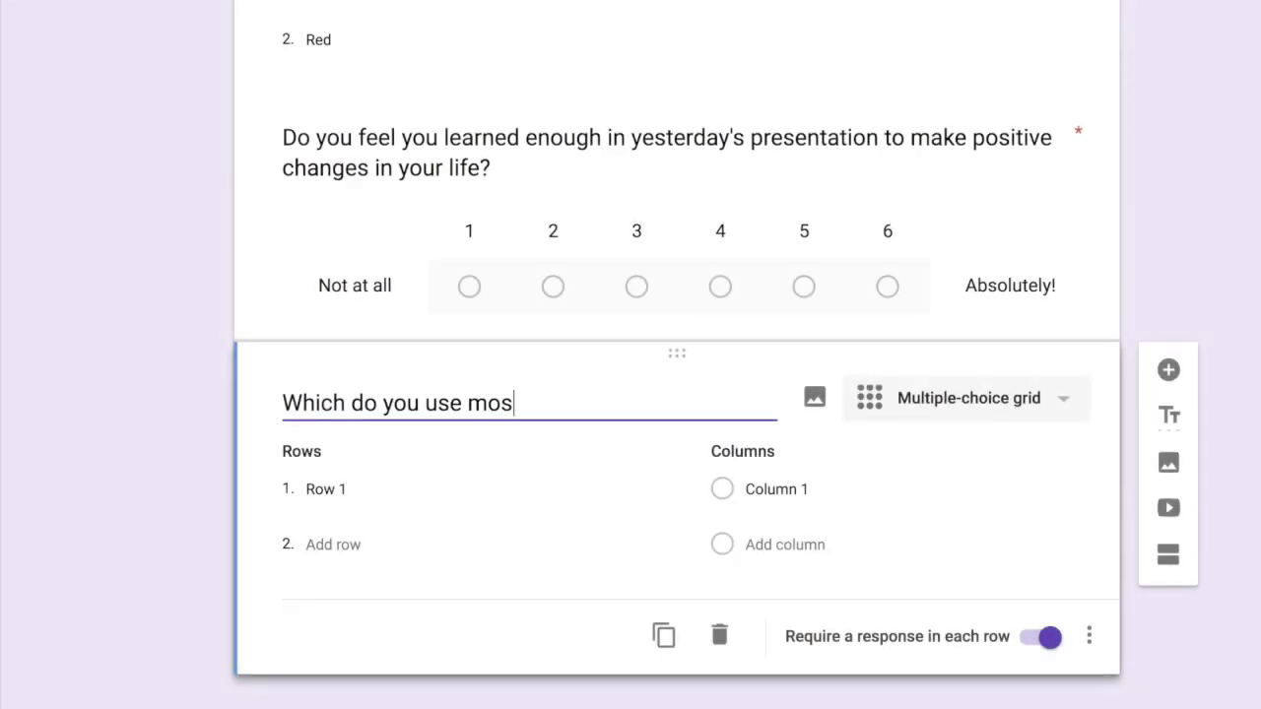
text(t frequetnly)
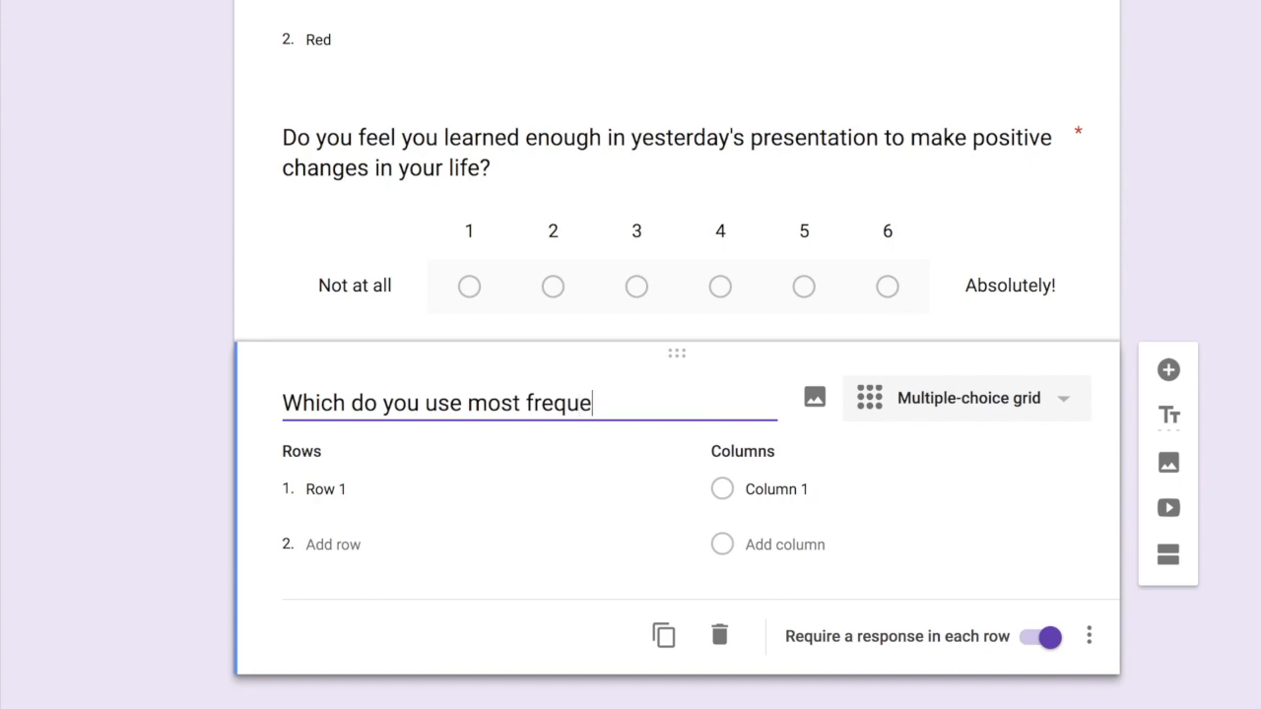
text(?)
Step: Give the multiple-choice grid the rows "Google Docs" and "Gmaikl"
click(342, 487)
text(G)
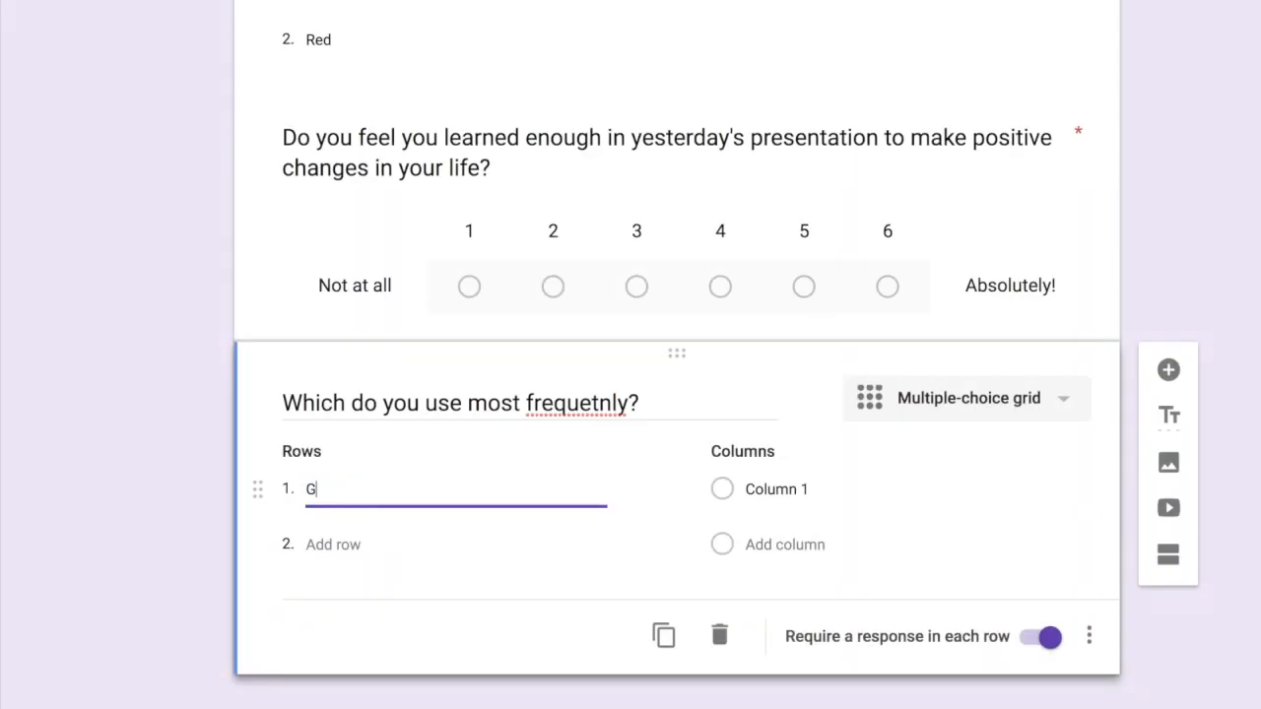
text(oogle Docs)
key(Return)
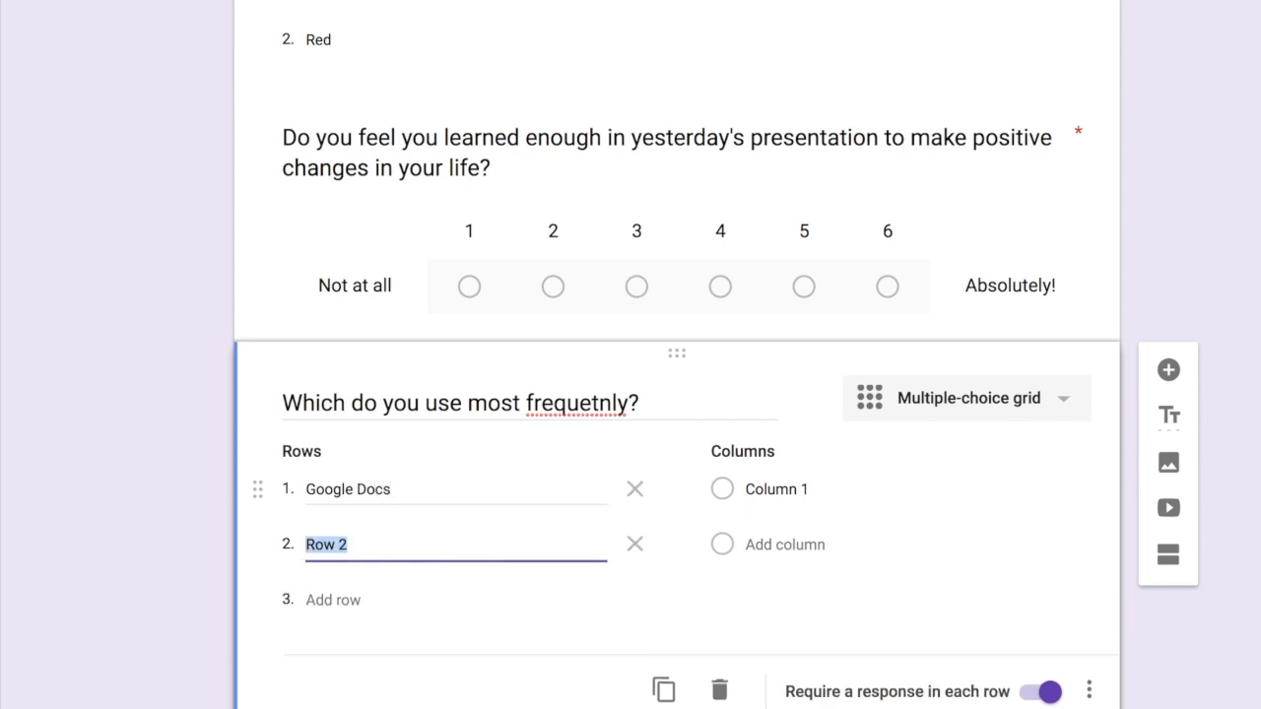
text(Gmaikl)
Step: Give the multiple-choice grid the columns "Never", "Sometimnes" and "Everyday"
click(725, 500)
text(Never)
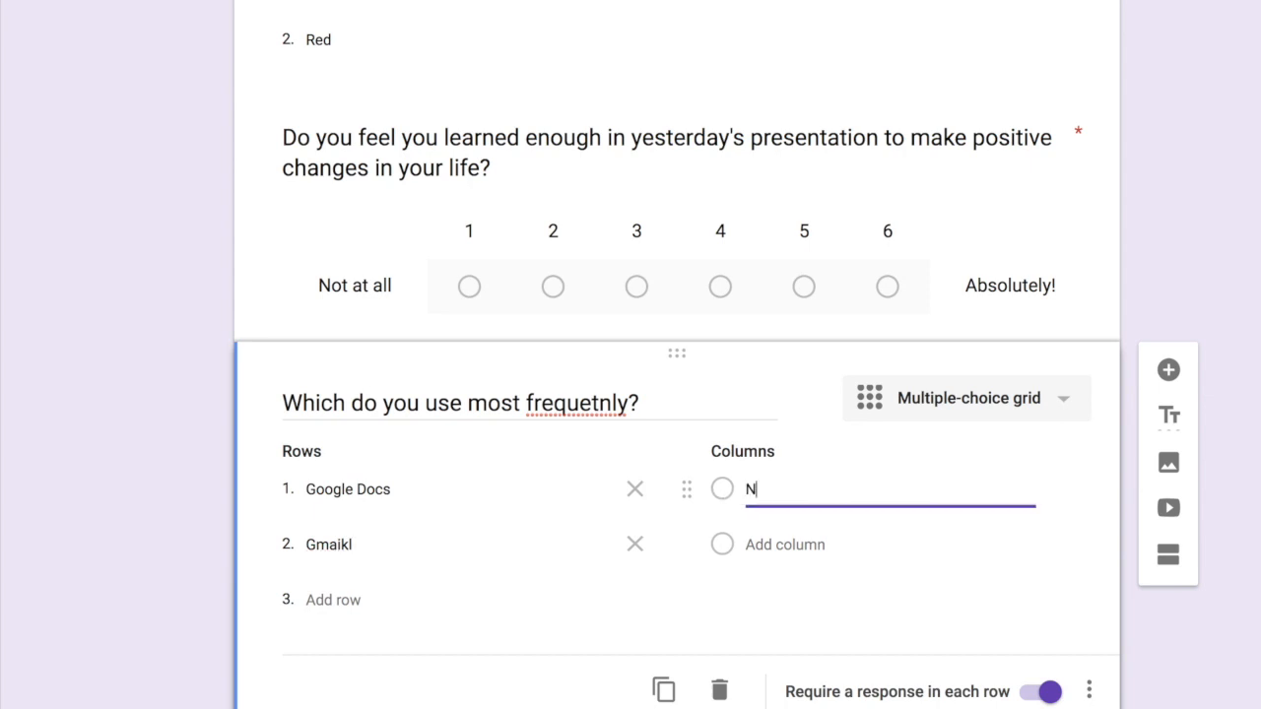
click(793, 544)
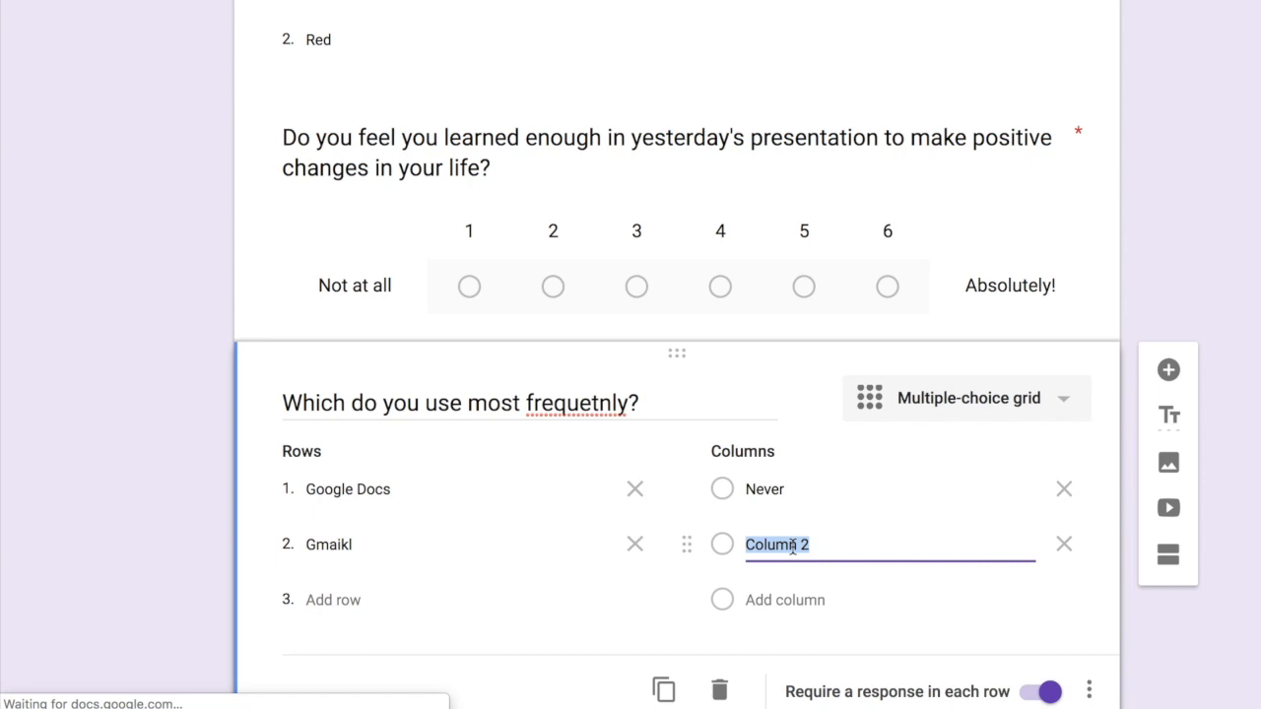
text(Sometimnes)
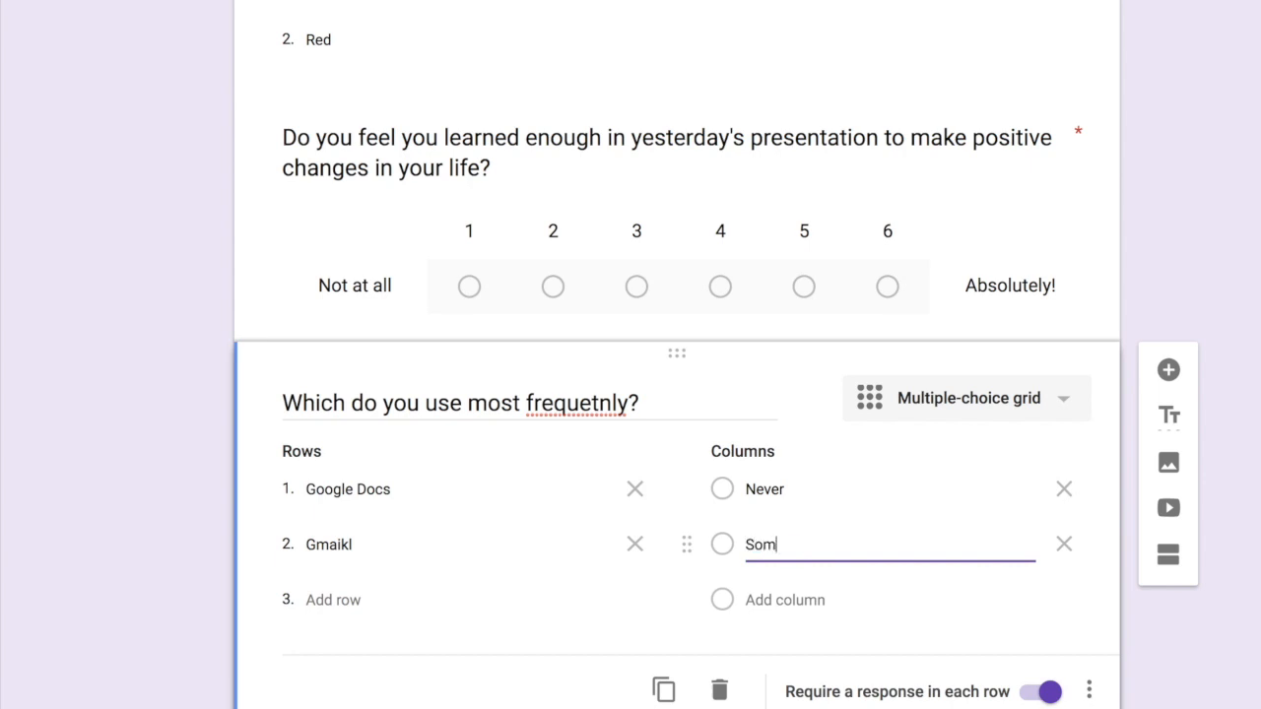
key(Return)
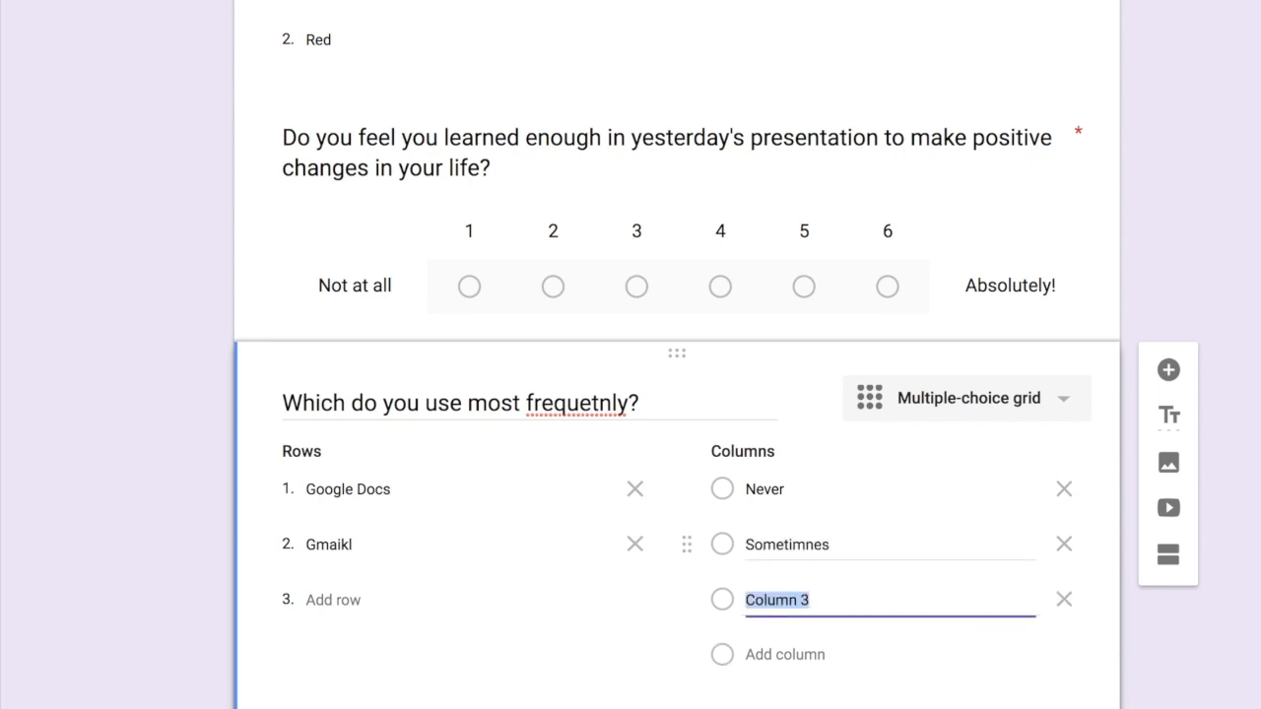
text(Everty)
key(BackSpace)
key(BackSpace)
text(yday)
click(1247, 351)
Step: Preview the Sample form and try its multiple-choice question, selecting Blue and switching the answer to Red
scroll(677, 354, up, 12)
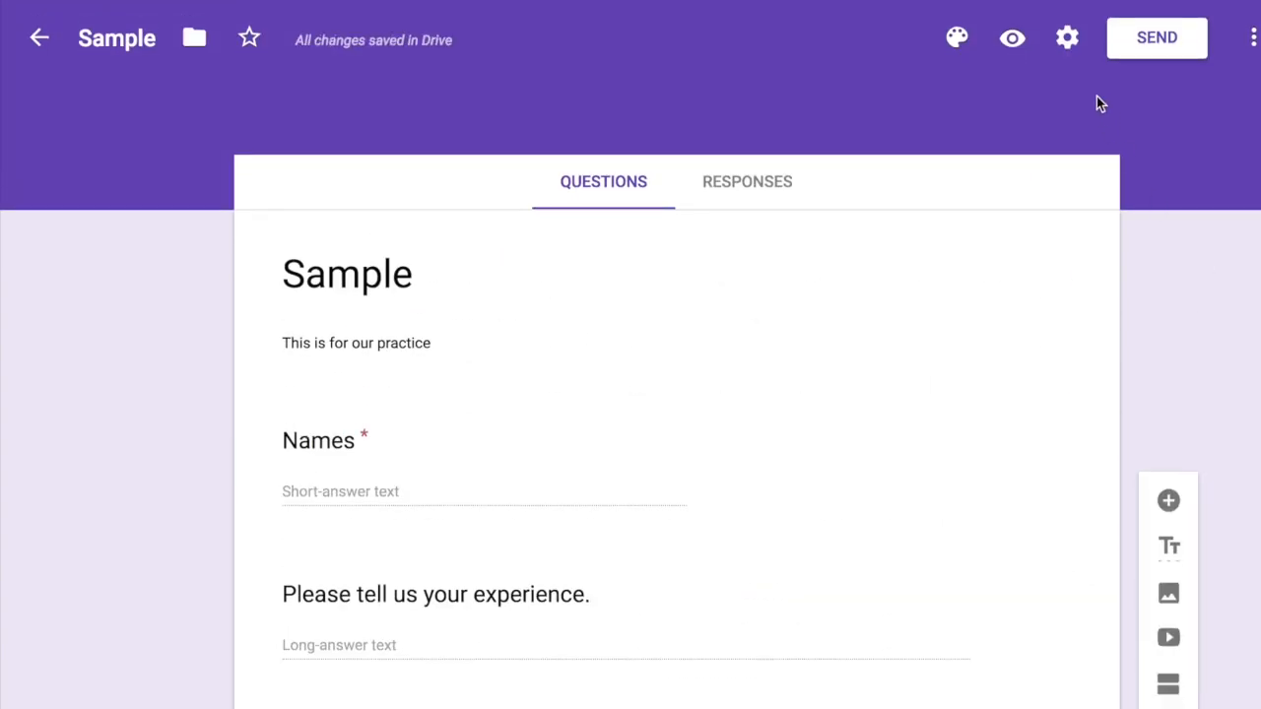
click(1012, 51)
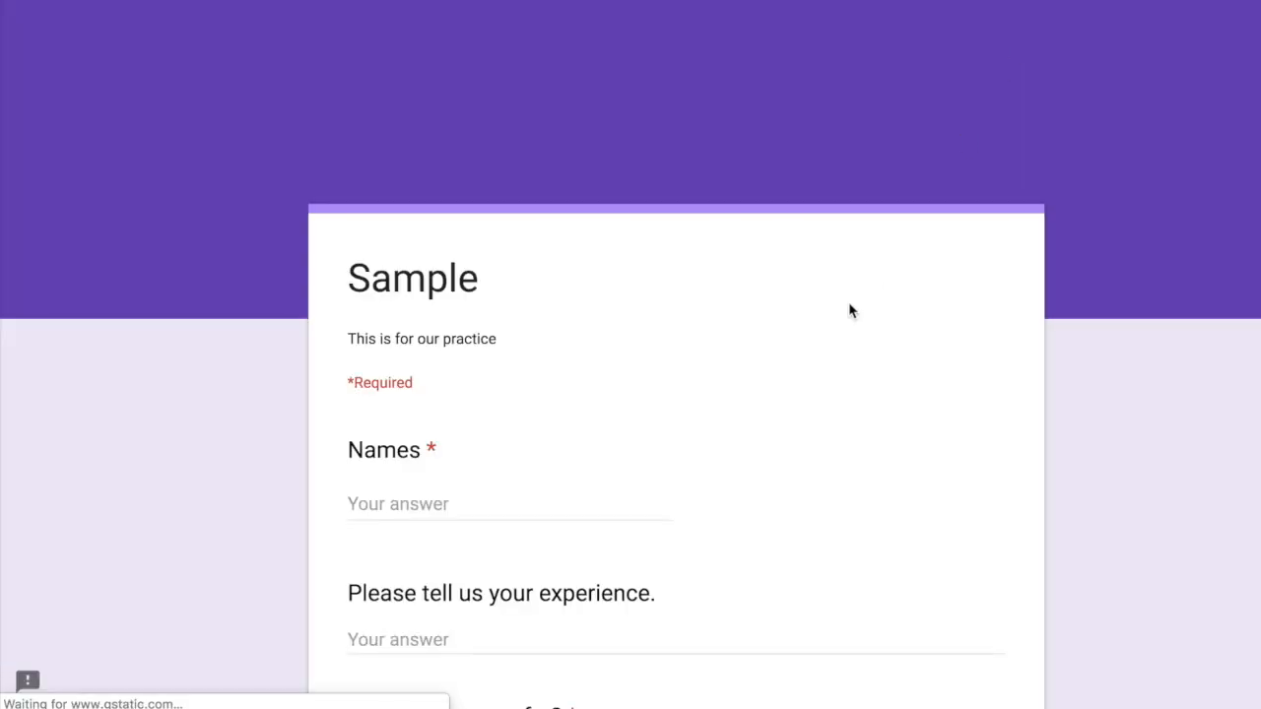
scroll(858, 329, down, 2)
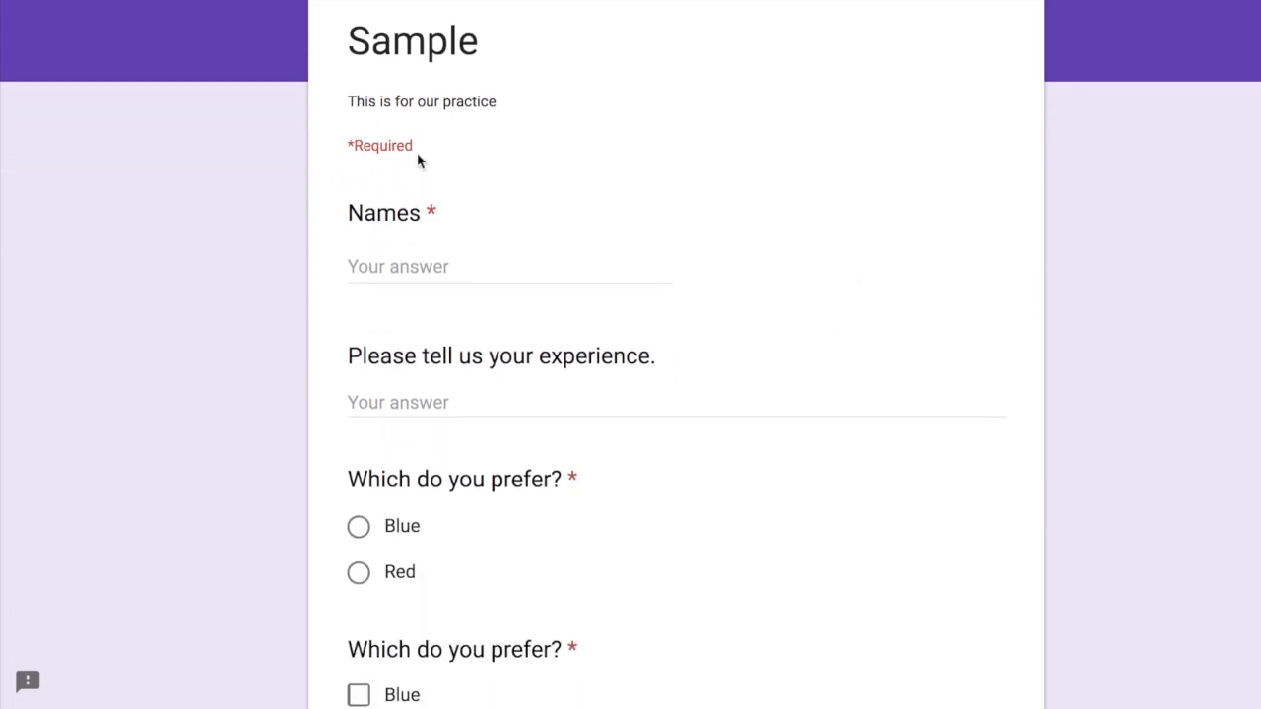
scroll(549, 312, down, 2)
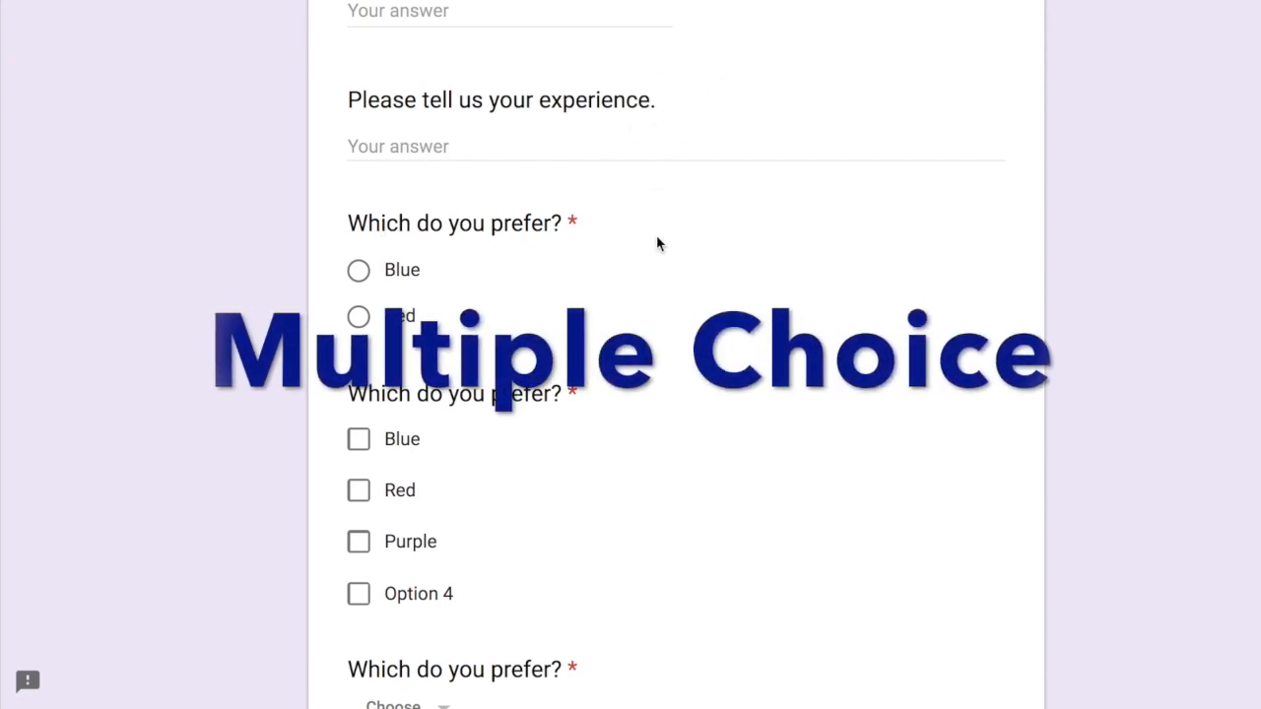
click(400, 274)
click(398, 316)
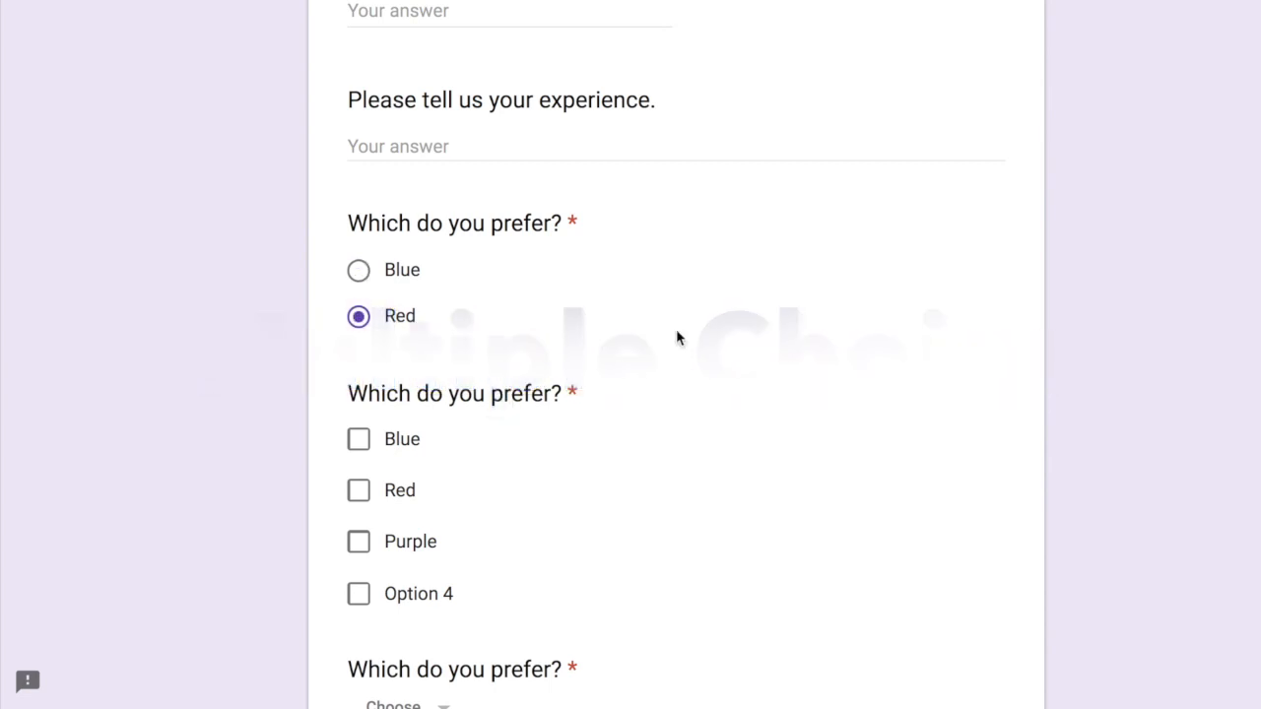
Step: Tick Blue and Purple in the checkboxes question of the form preview
scroll(676, 329, down, 2)
click(406, 213)
click(394, 316)
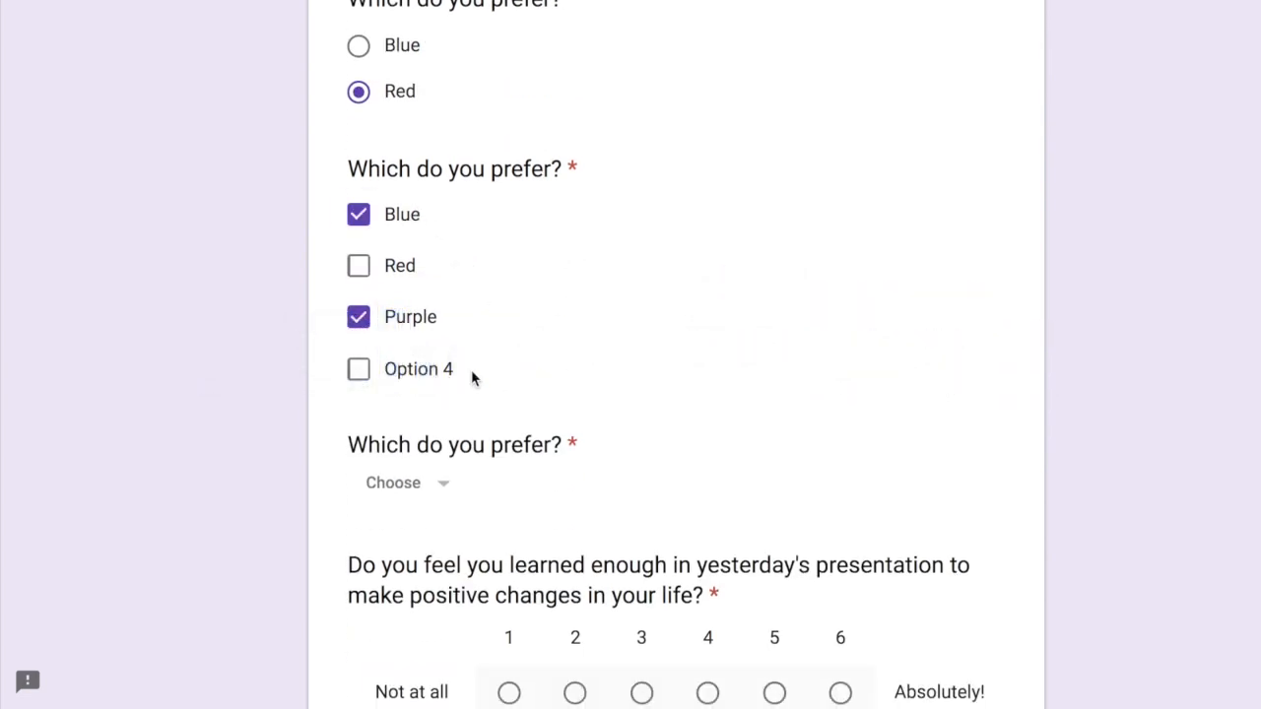
Step: Choose an answer in the drop-down question and rate the linear scale question about yesterday's presentation 5
scroll(687, 332, down, 3)
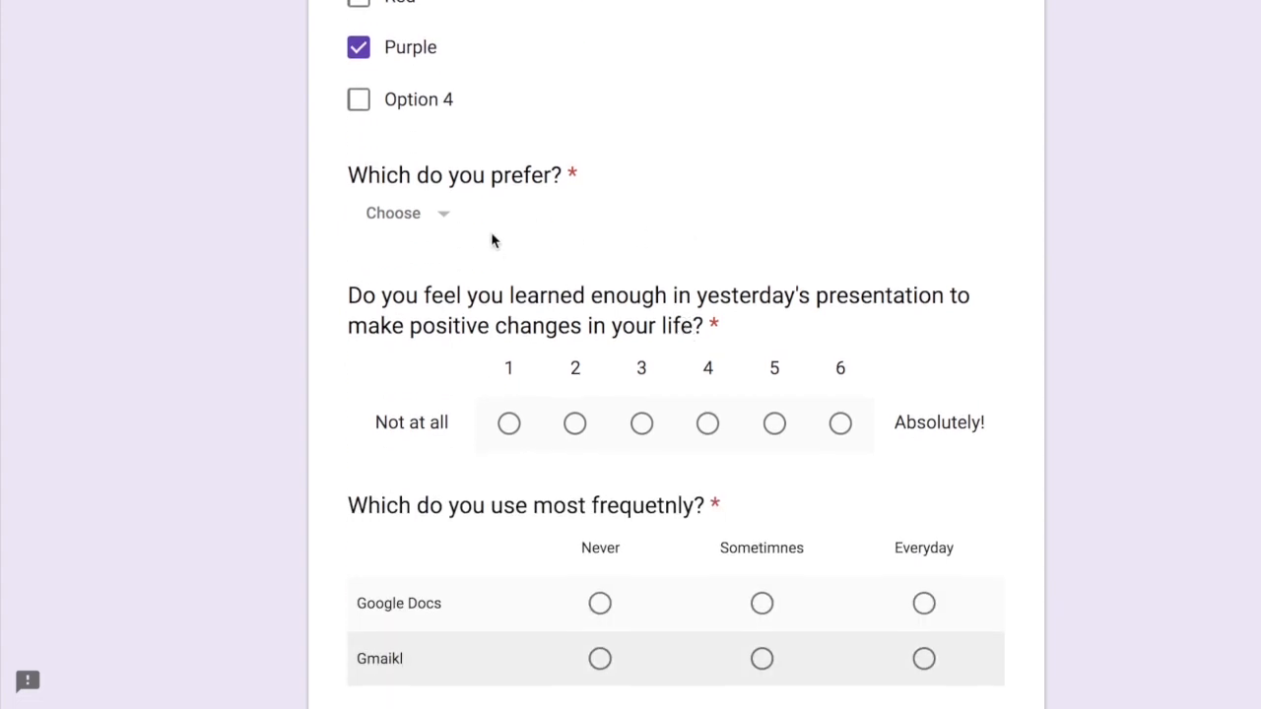
click(437, 214)
click(407, 329)
scroll(759, 201, down, 3)
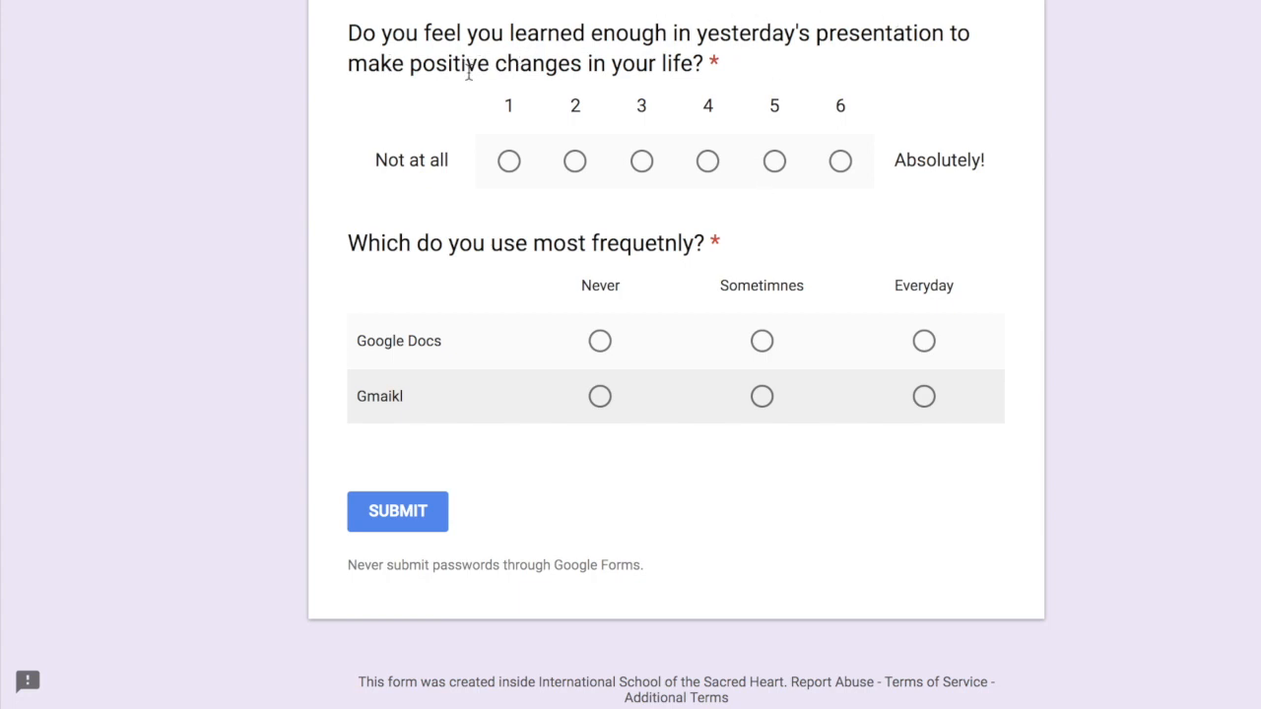
click(772, 162)
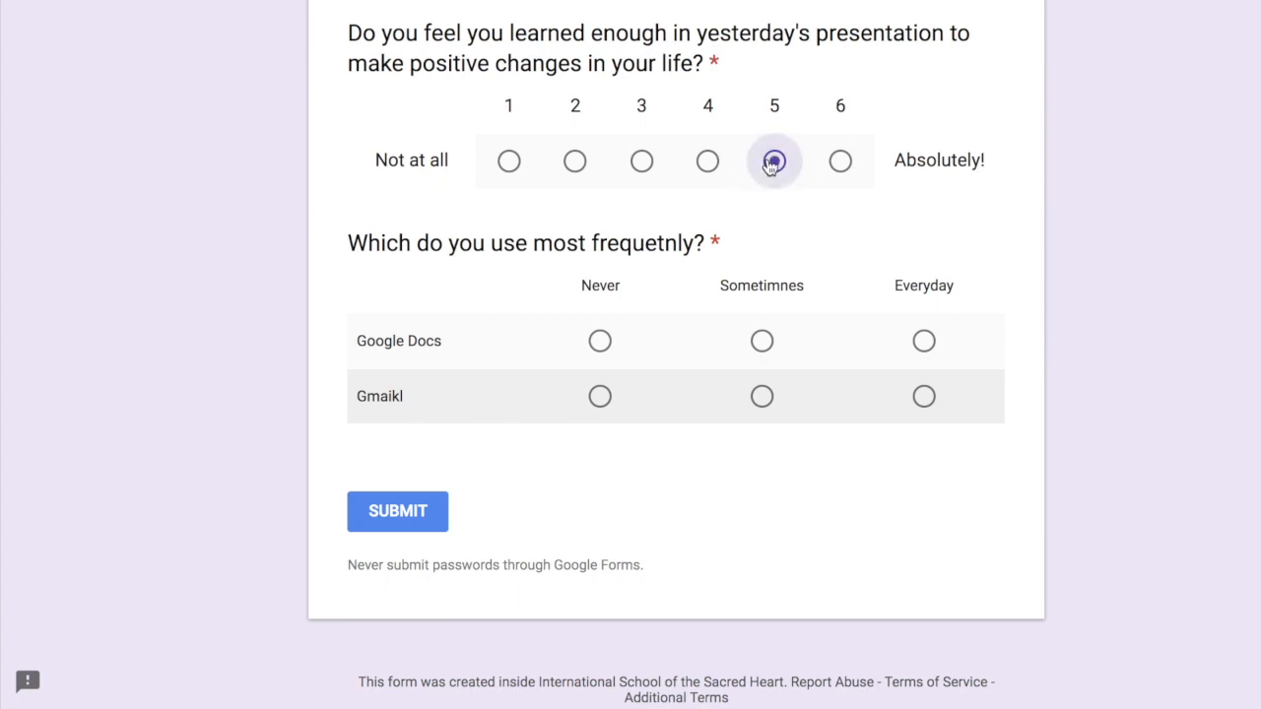
Step: Answer Everyday for both Google Docs and Gmaikl in the multiple-choice grid and submit the form
scroll(771, 163, down, 1)
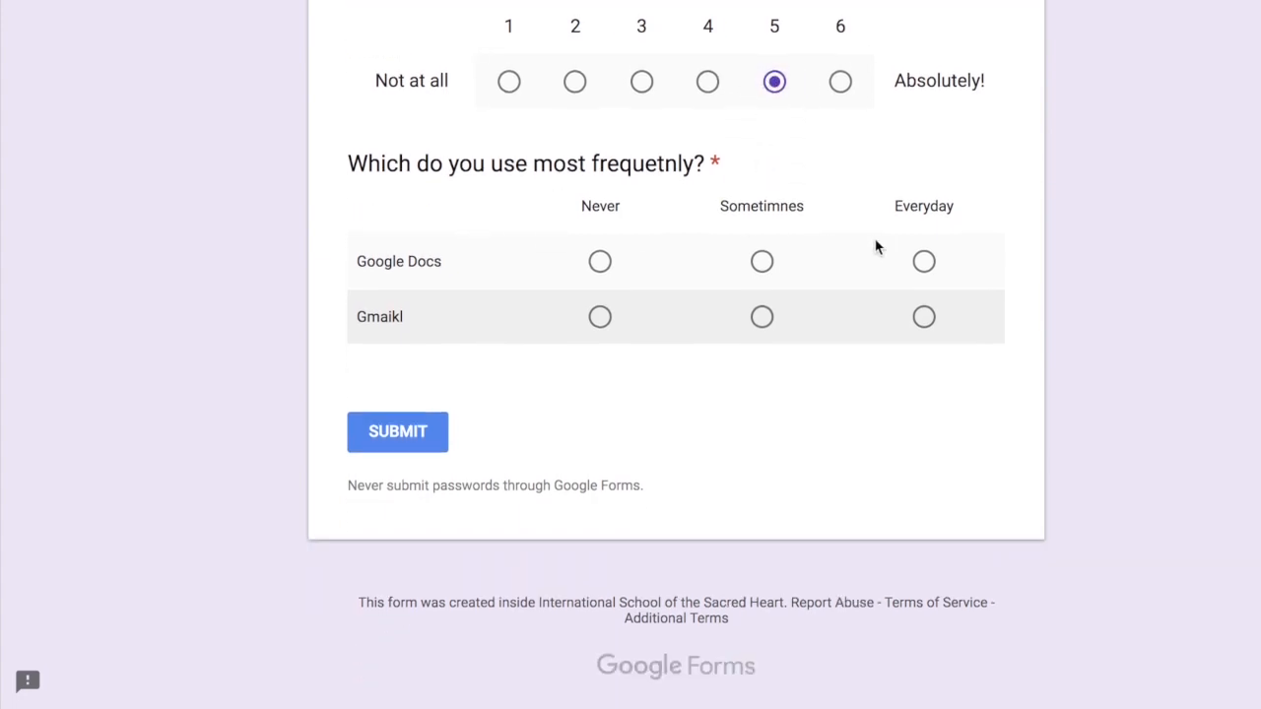
click(923, 262)
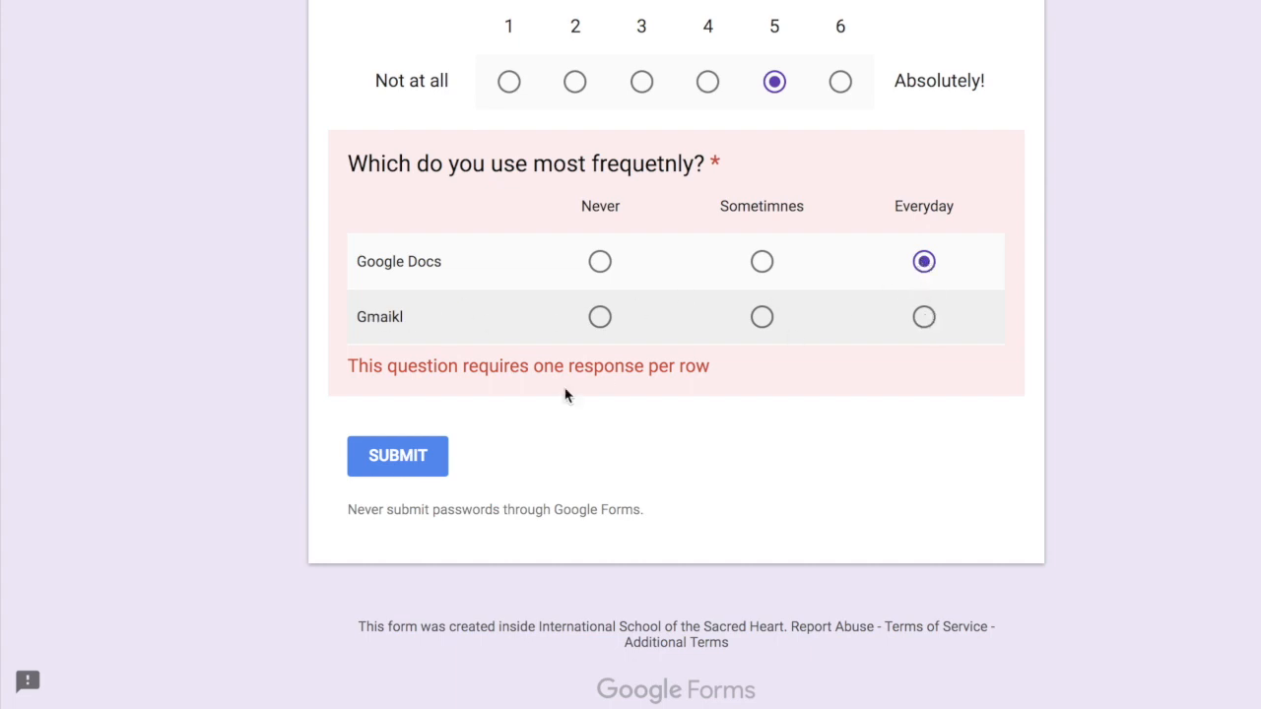
click(923, 317)
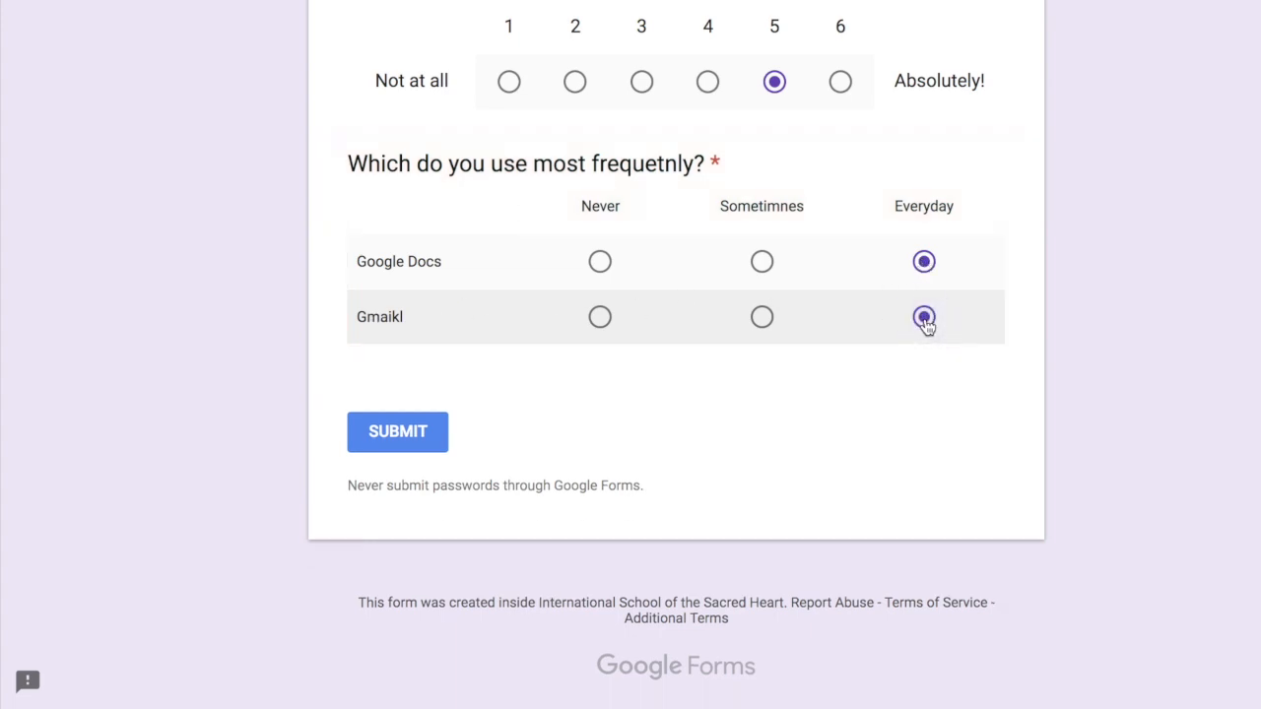
click(384, 447)
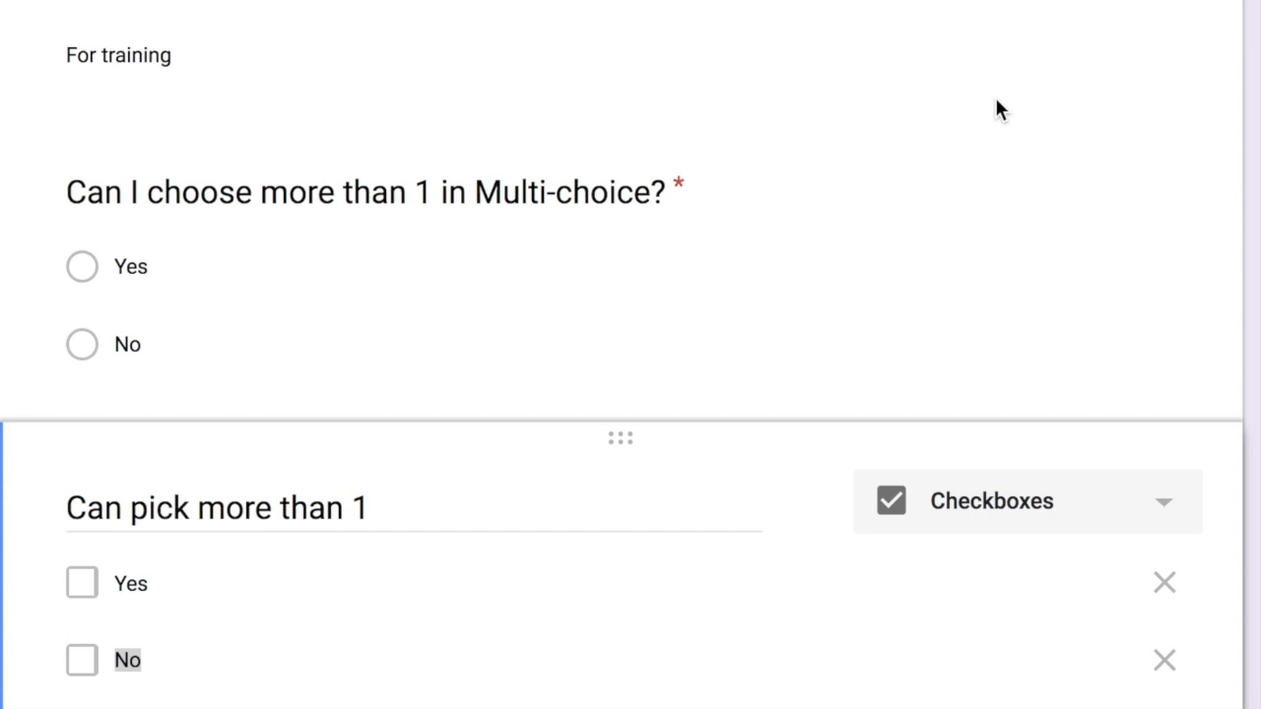
Step: Duplicate the question "Can I choose more than 1 in Multi-choice?" in the training form, then delete the copy
click(738, 248)
click(740, 258)
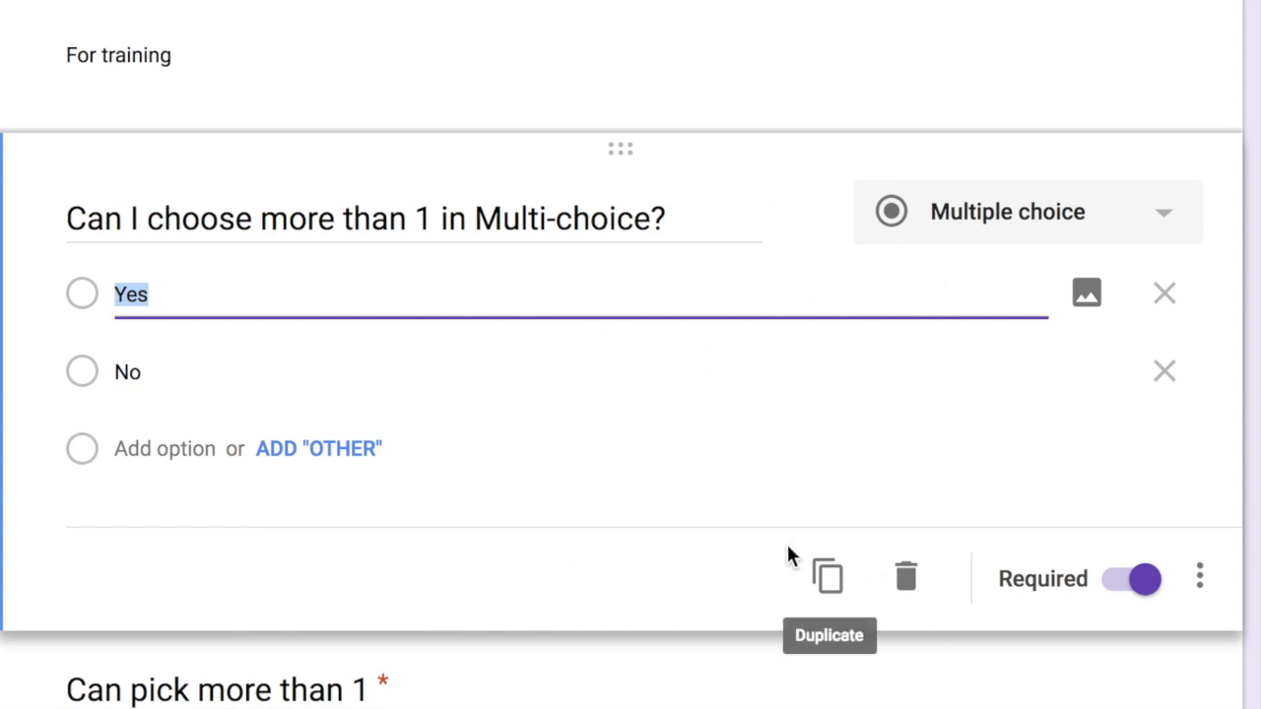
click(828, 581)
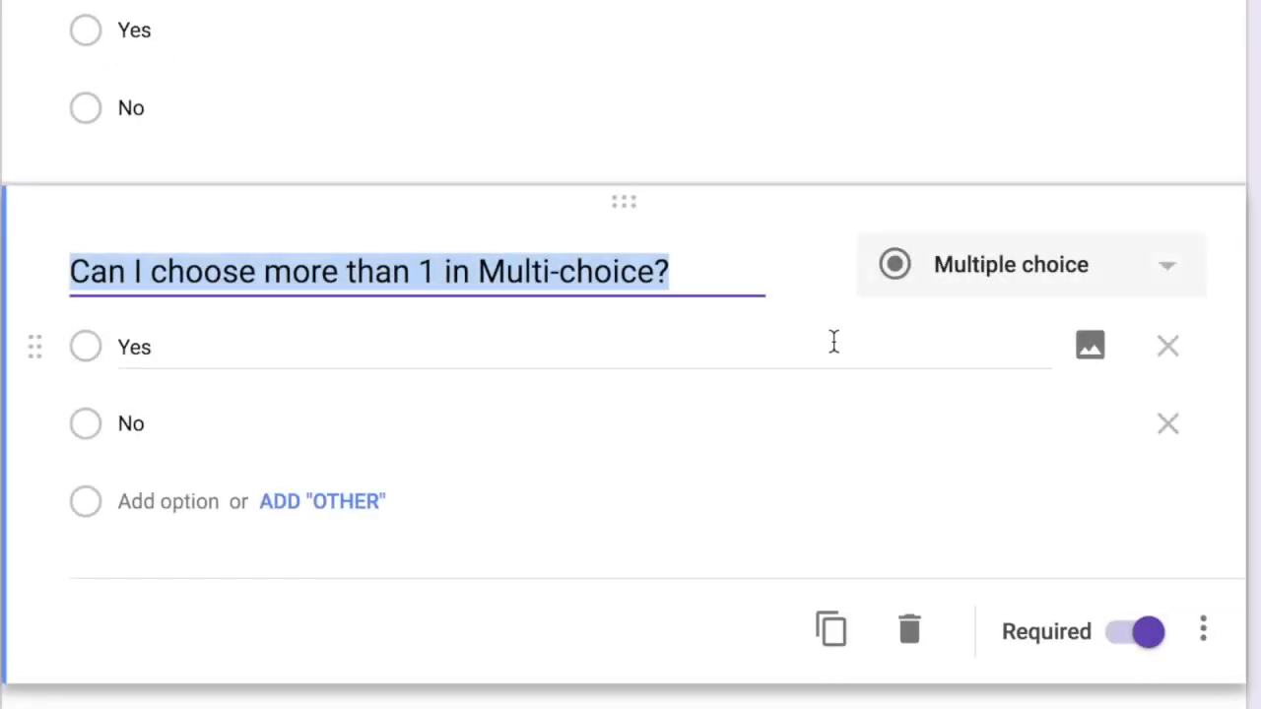
click(909, 633)
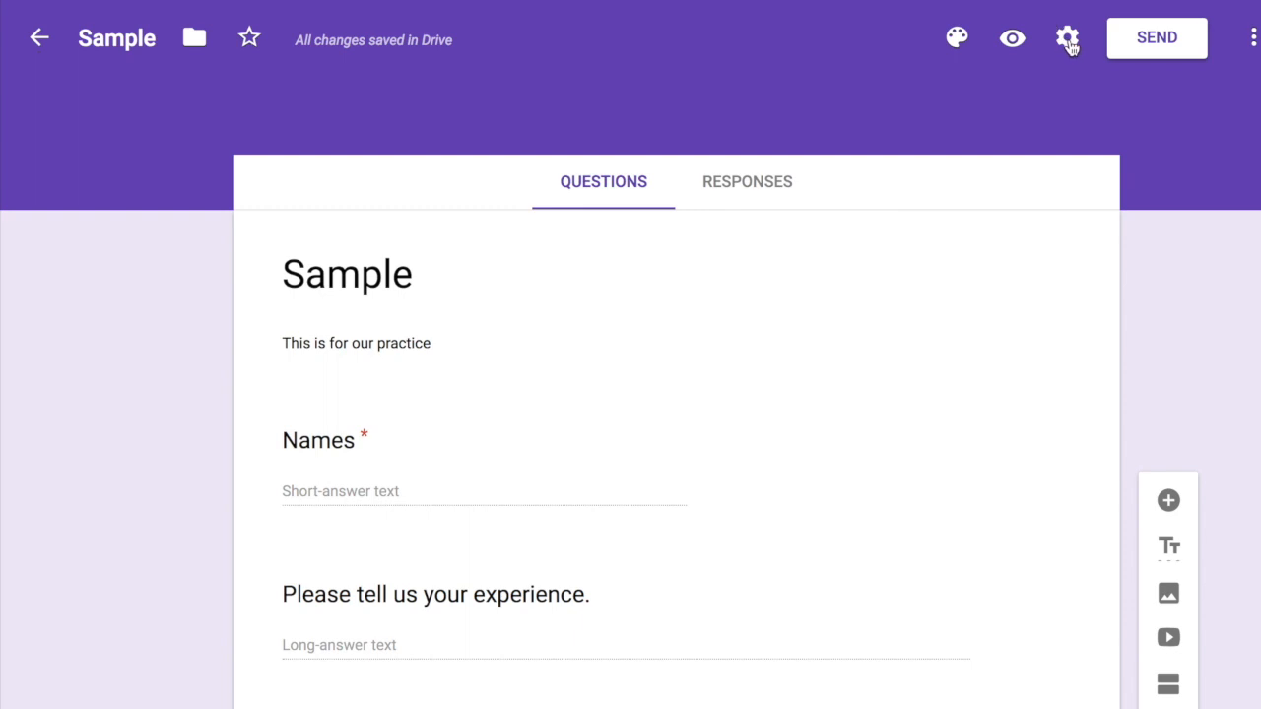
Step: Configure the Sample form to lift the domain restriction, limit to 1 response and allow editing after submit, and save the settings
click(1068, 39)
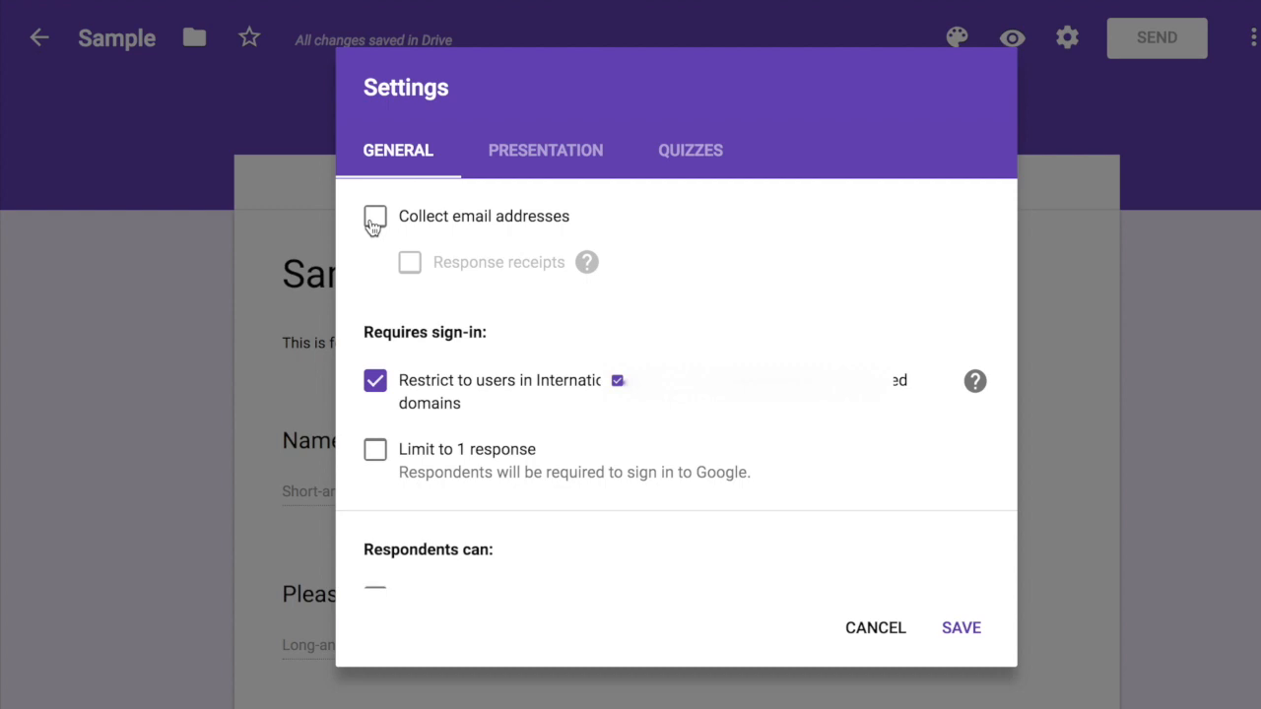
click(463, 425)
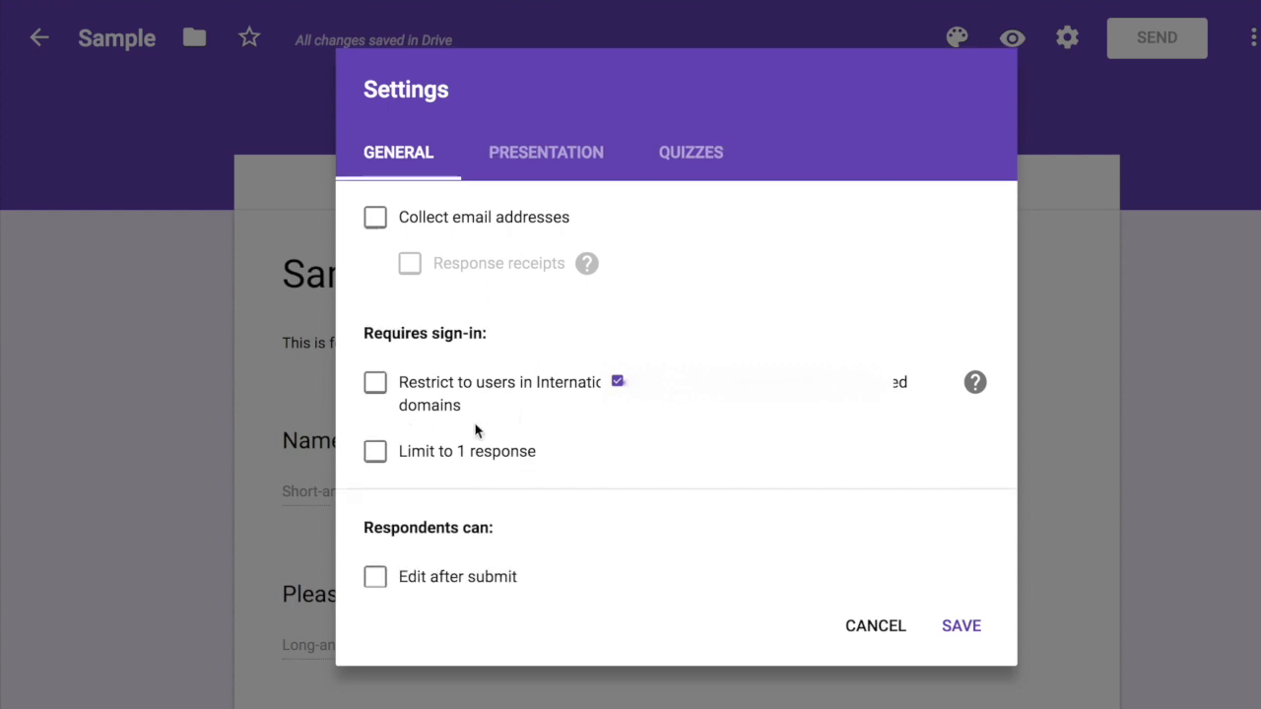
click(376, 452)
scroll(379, 459, down, 1)
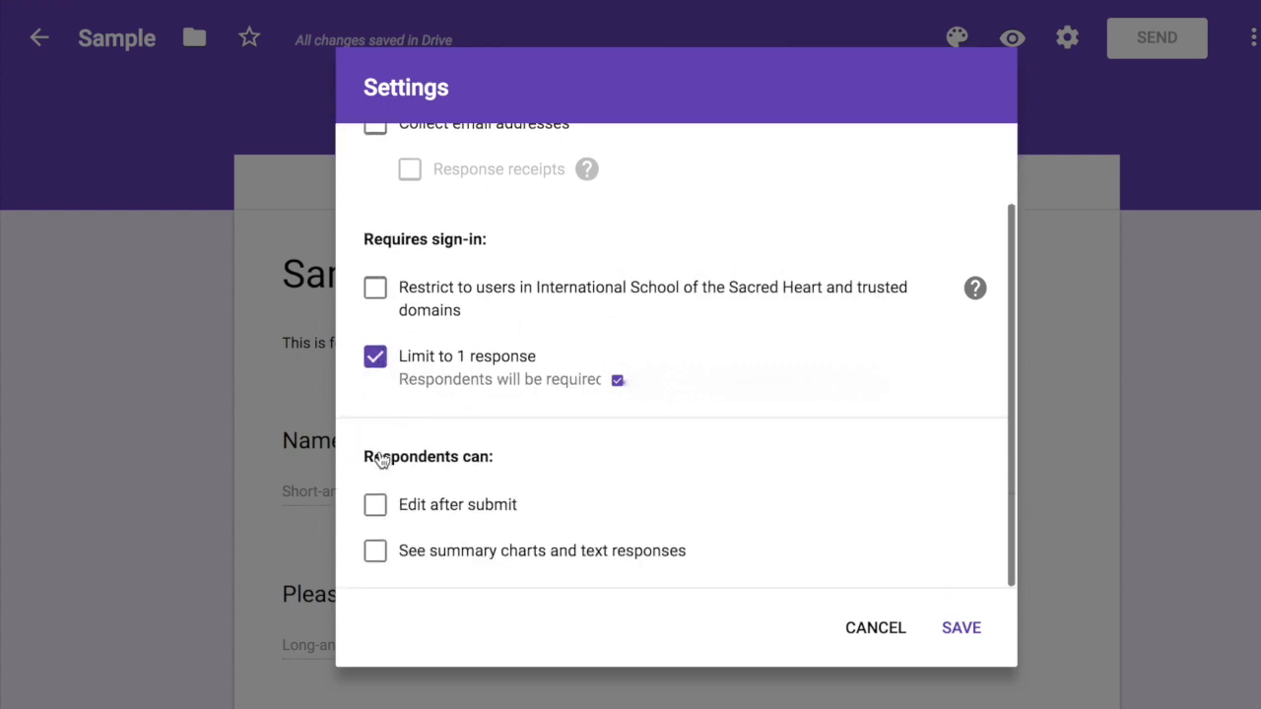
click(375, 508)
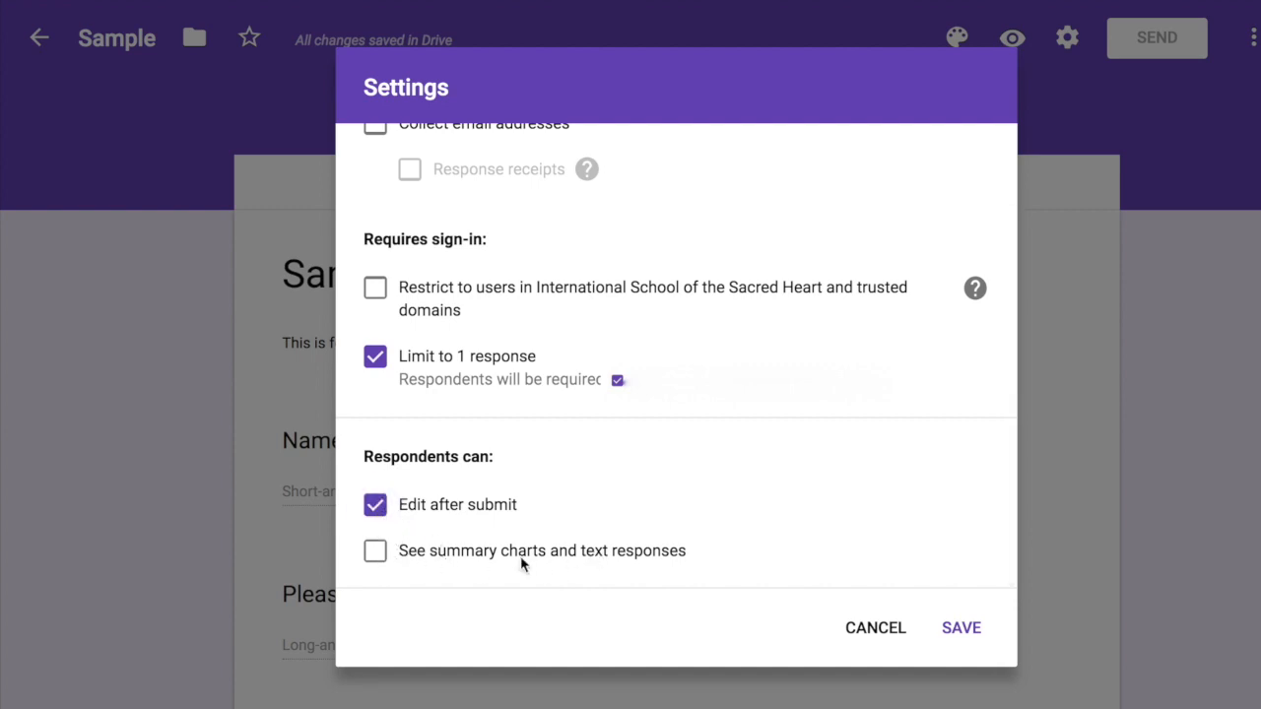
click(962, 628)
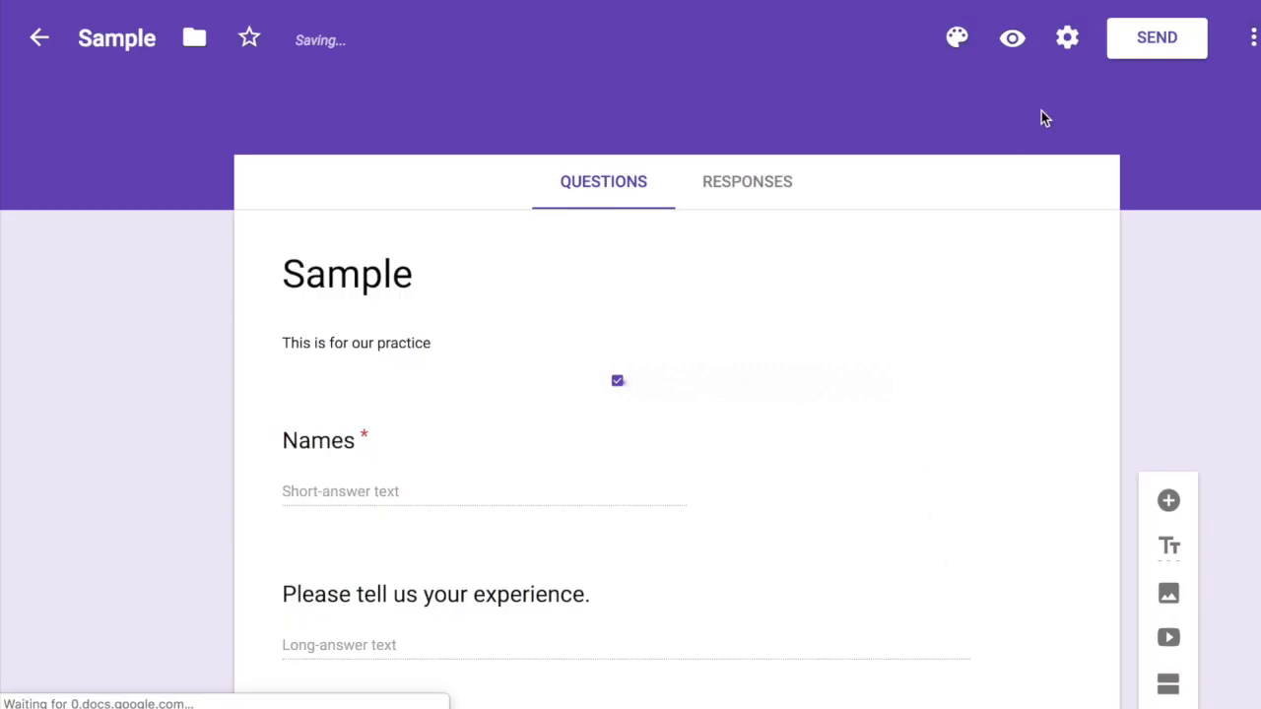
Step: Set the form's confirmation message to "Thank you so much!" and save the settings
click(1067, 38)
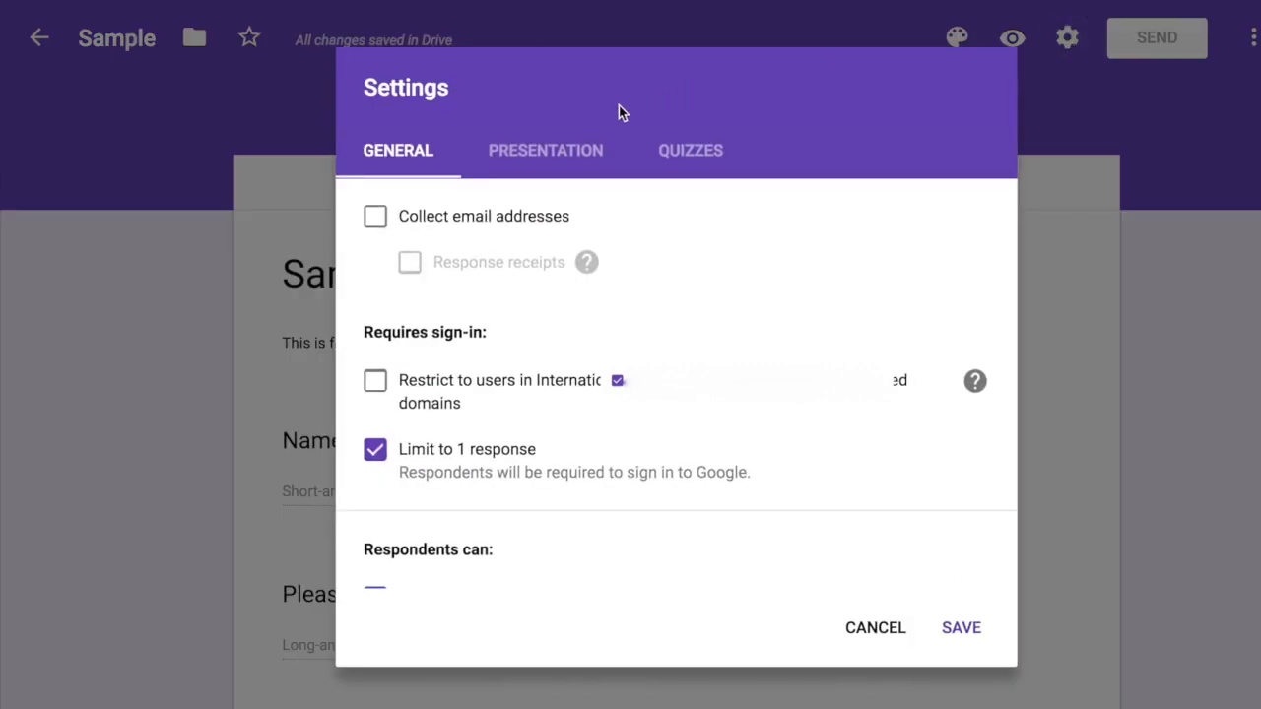
click(527, 158)
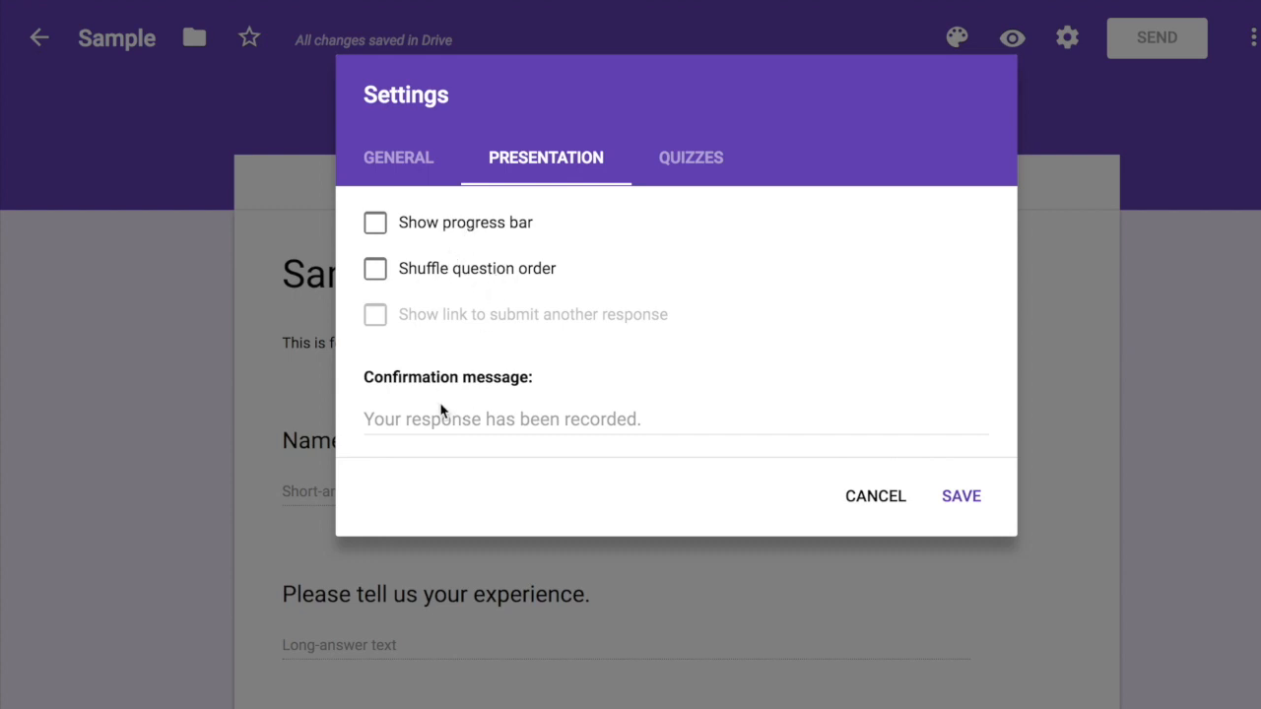
click(522, 417)
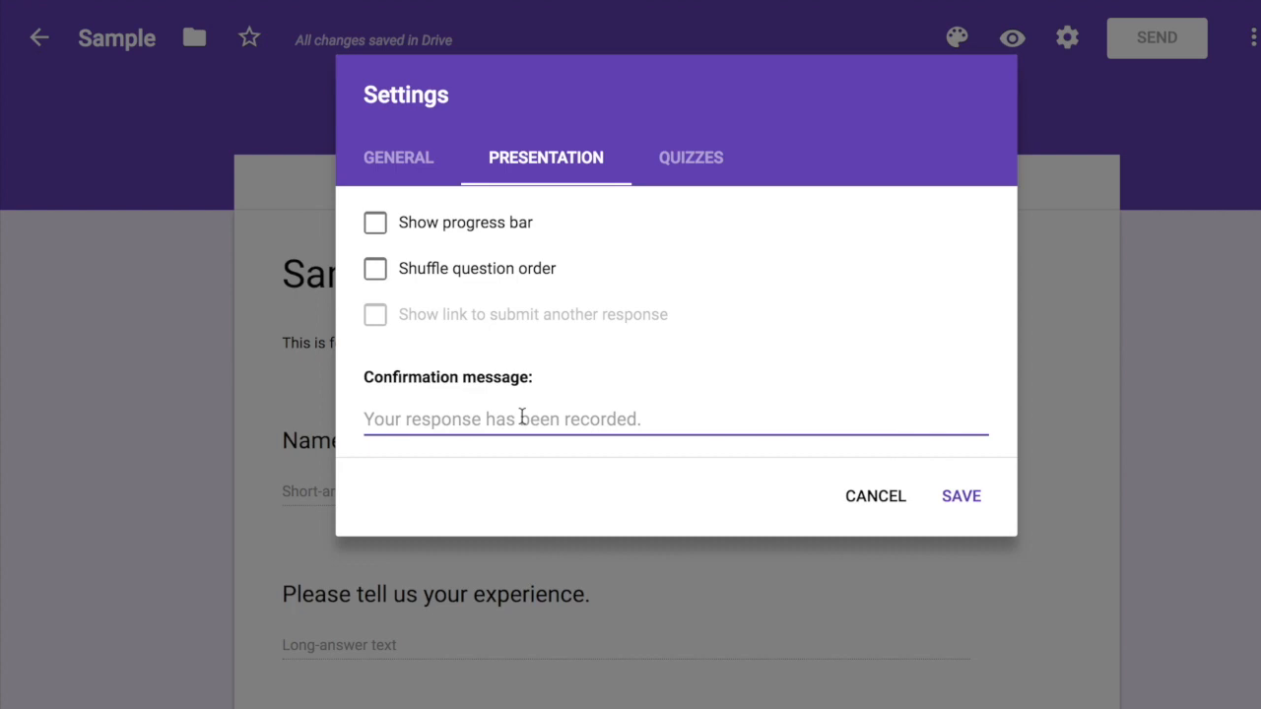
text(Thank you so much!)
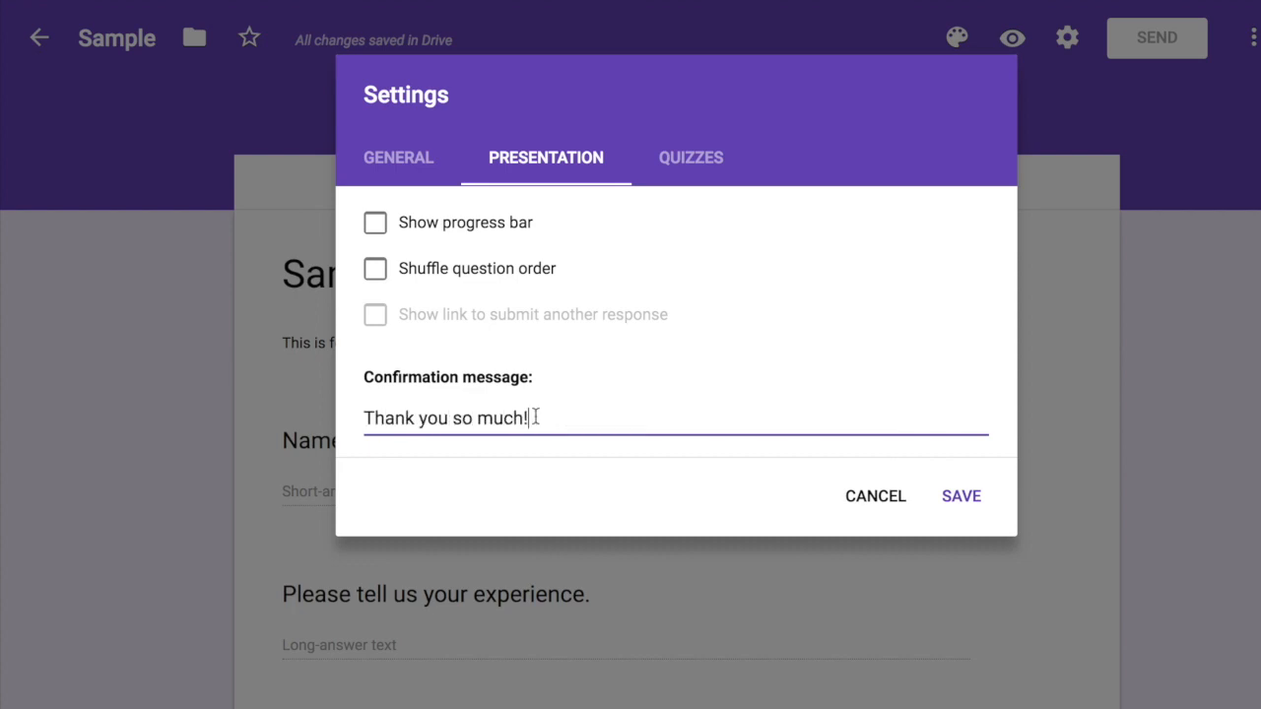
click(961, 495)
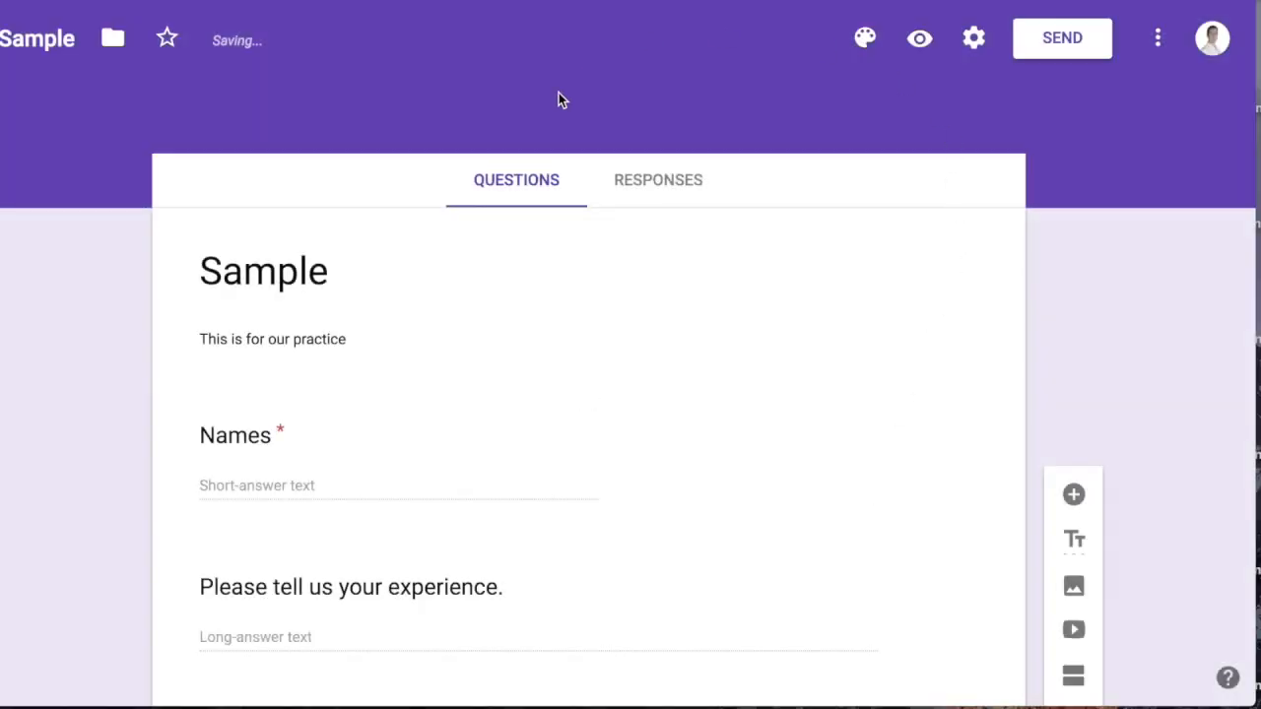
Step: Change the form's theme colour to Indigo #3f51b5
click(867, 41)
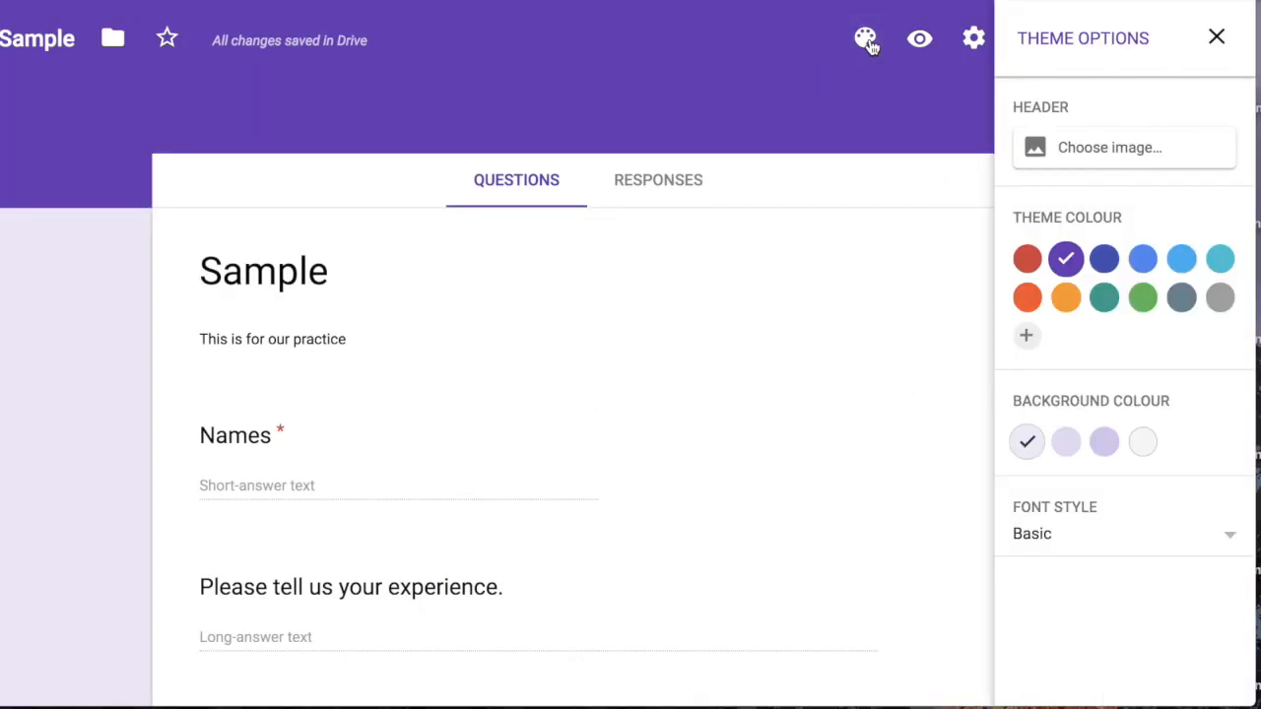
click(1109, 266)
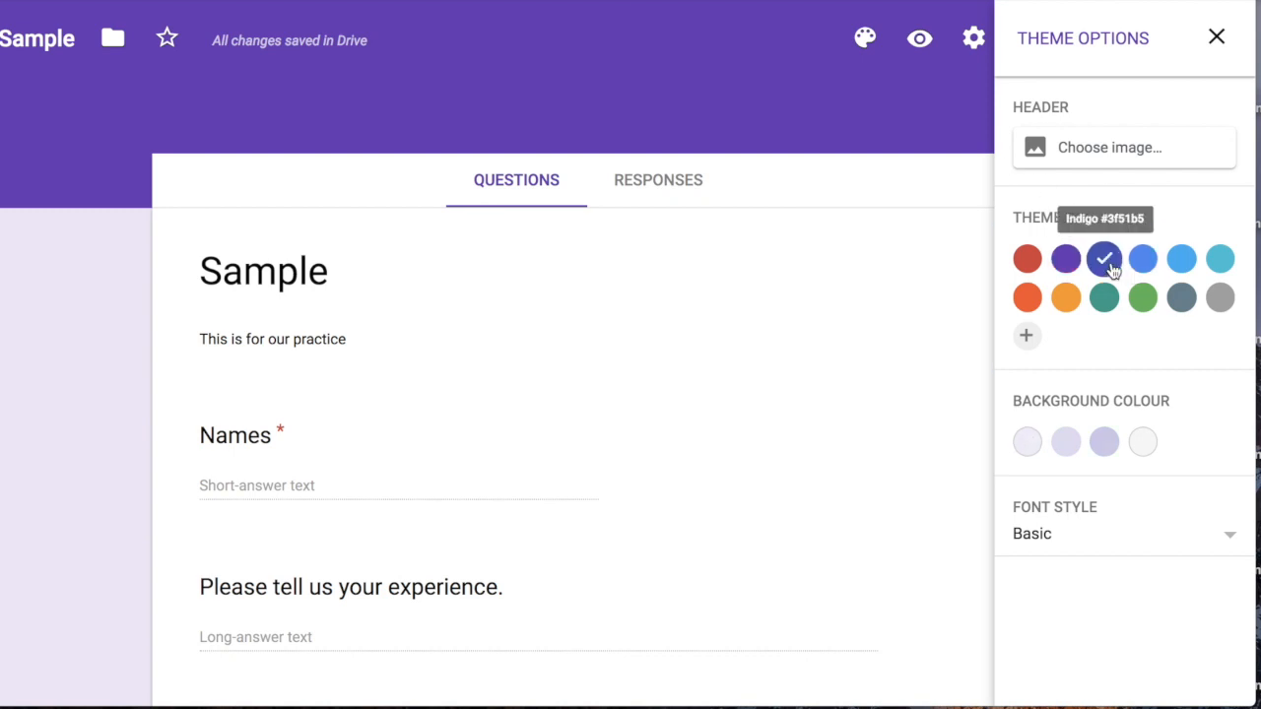